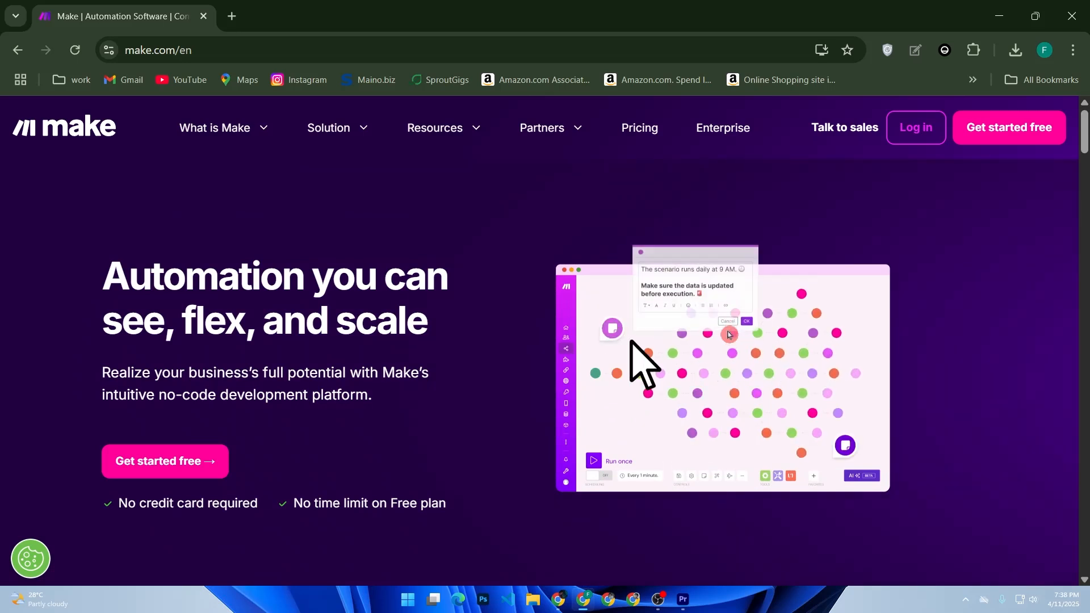
- Look through Make's homepage, covering its benefits, customer logos, business-function sections and pre-built app integrations
scroll(728, 335, down, 2)
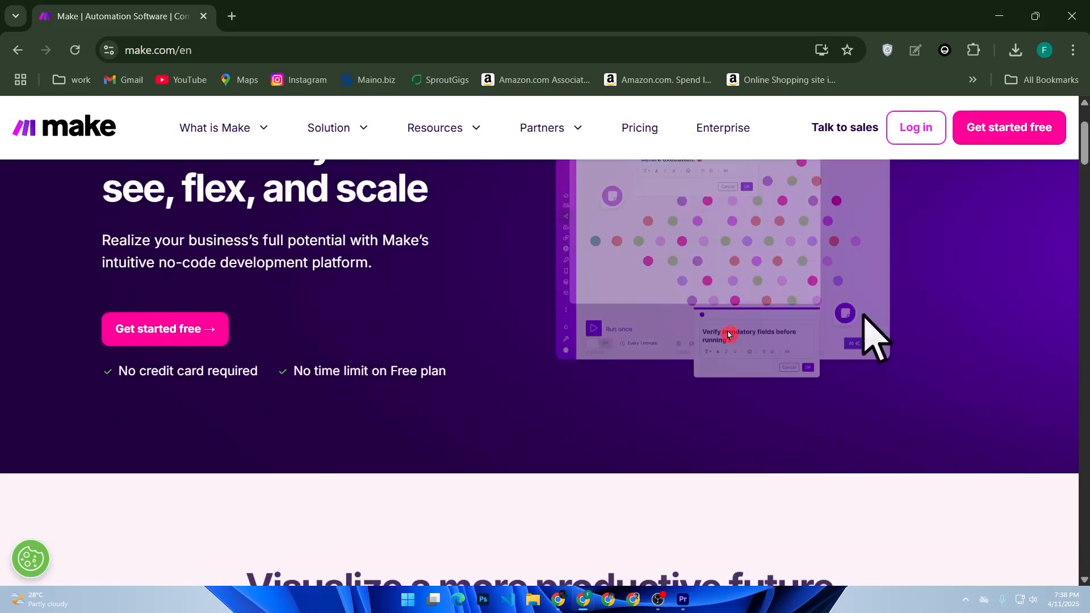
scroll(729, 335, down, 2)
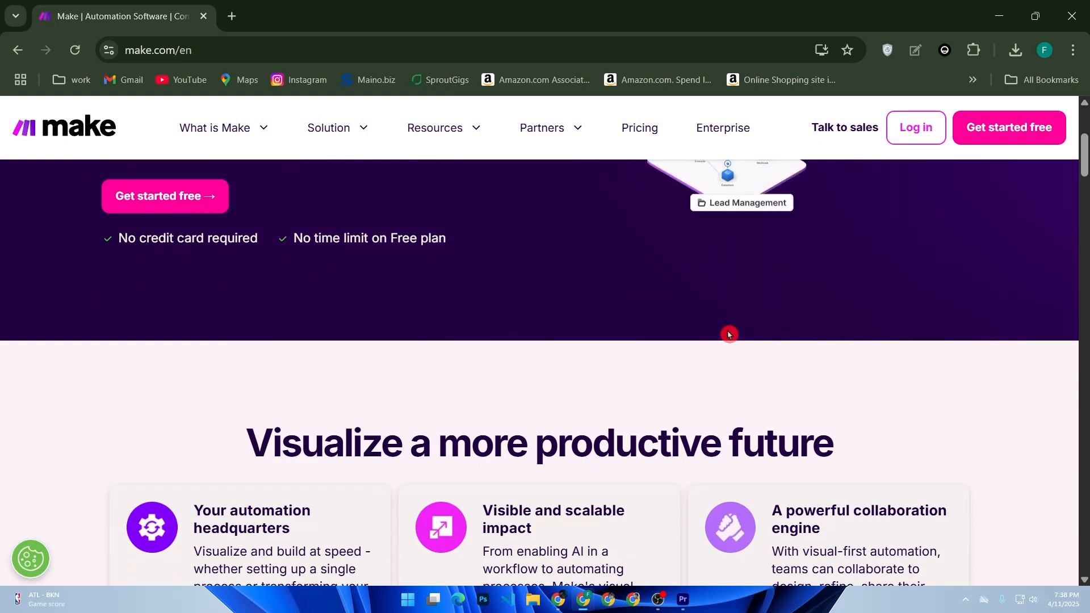
scroll(728, 335, down, 2)
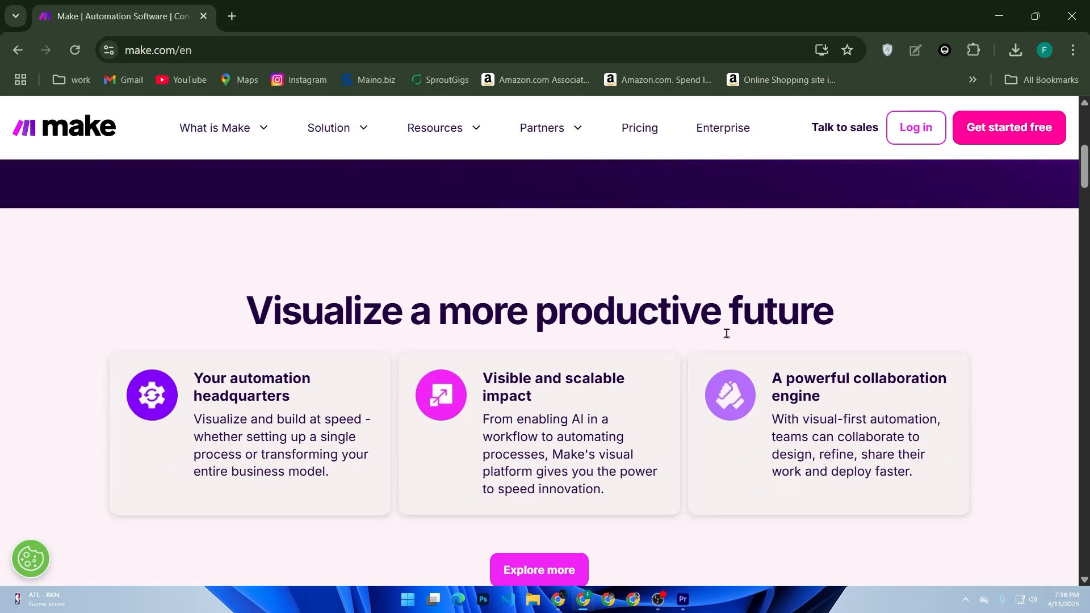
scroll(727, 333, down, 2)
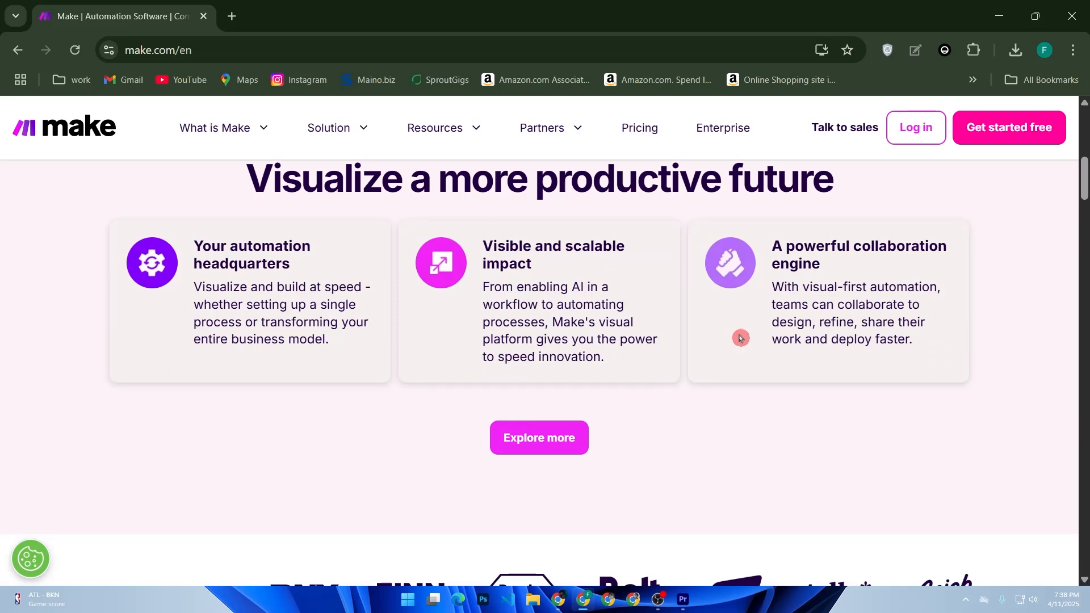
scroll(740, 339, down, 2)
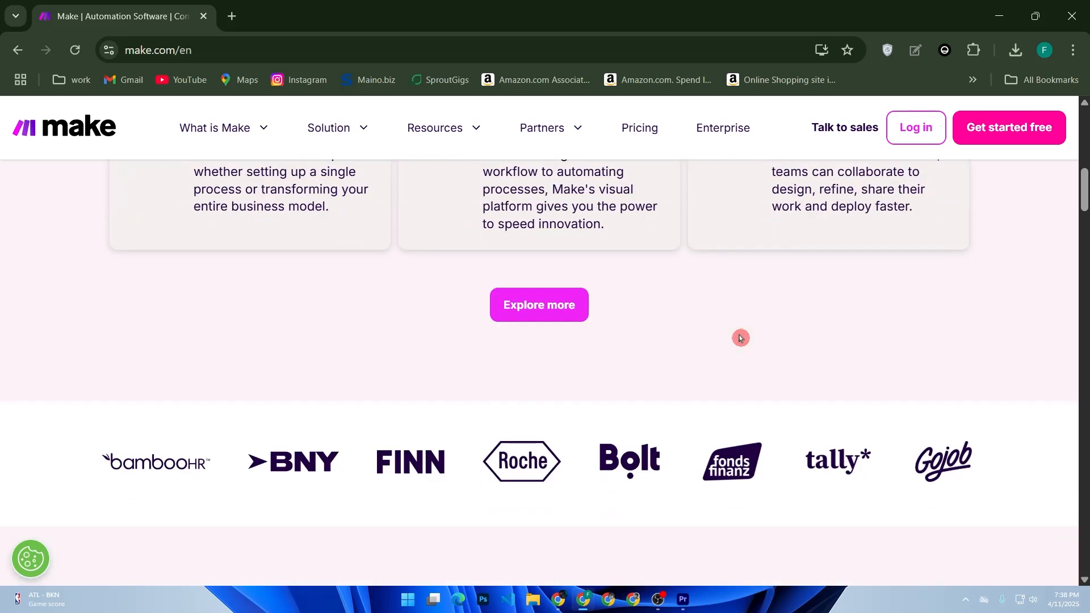
scroll(740, 338, down, 2)
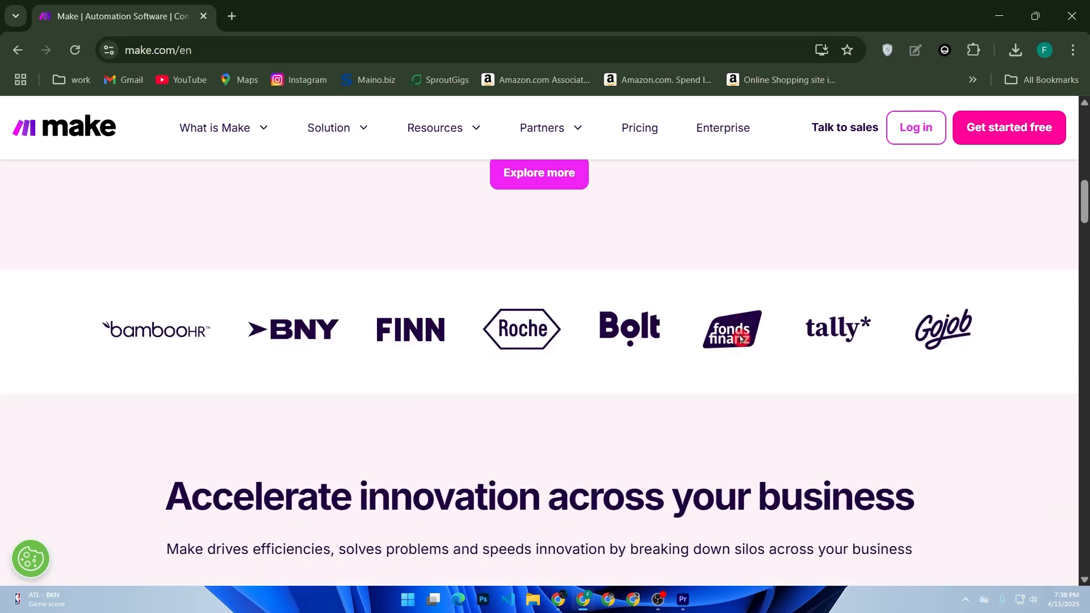
scroll(740, 339, down, 2)
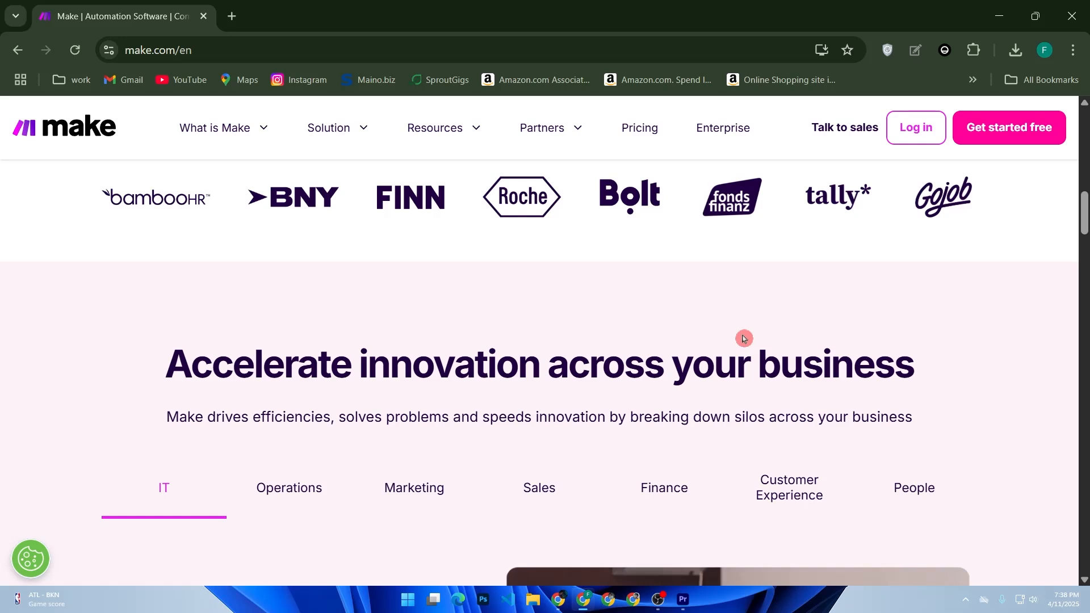
scroll(743, 339, down, 2)
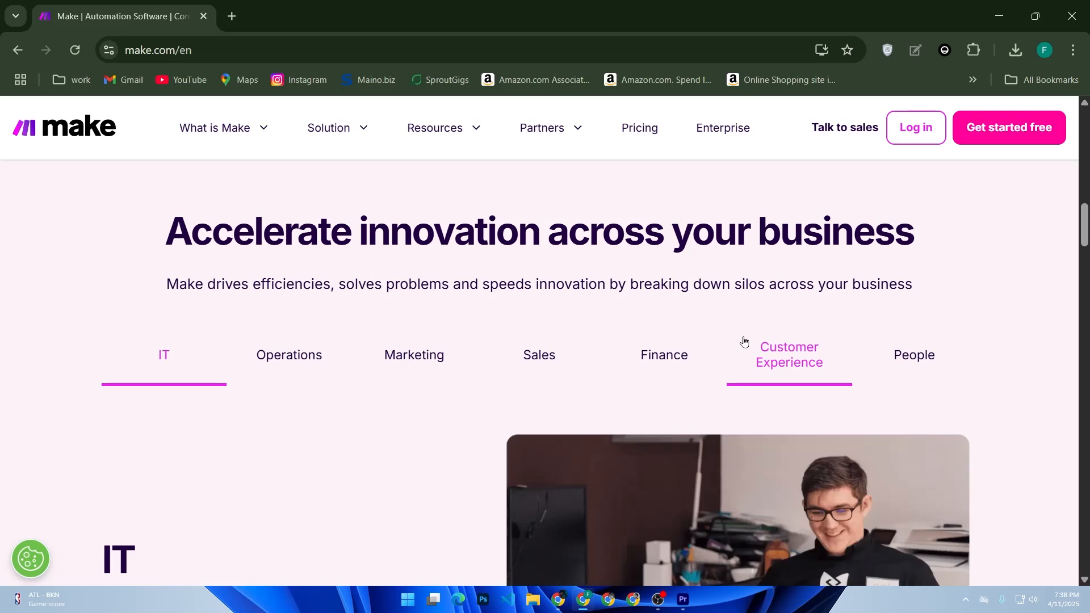
scroll(744, 341, down, 2)
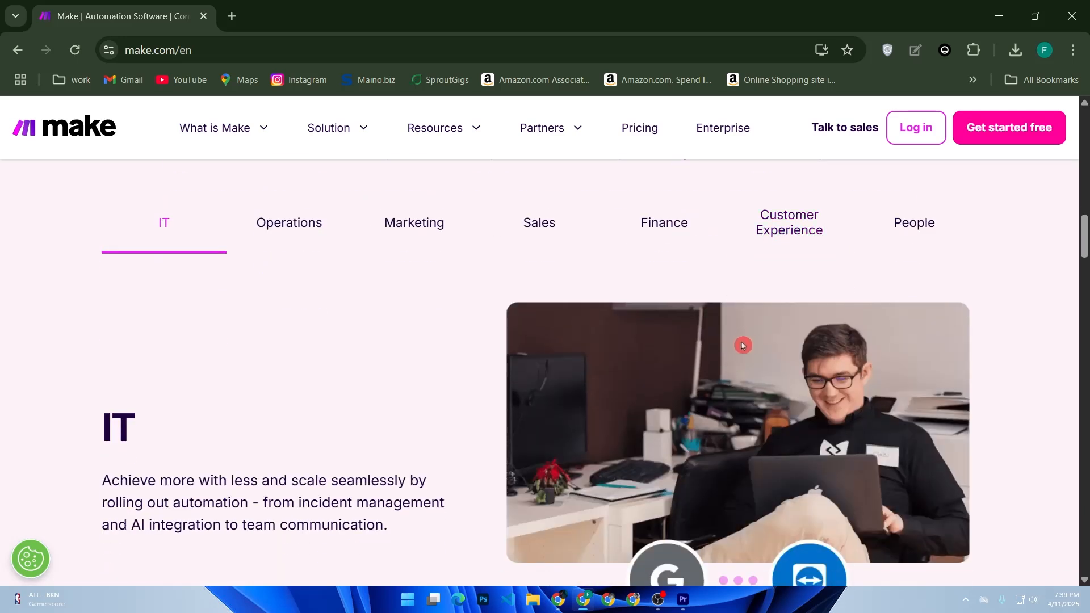
scroll(742, 346, down, 2)
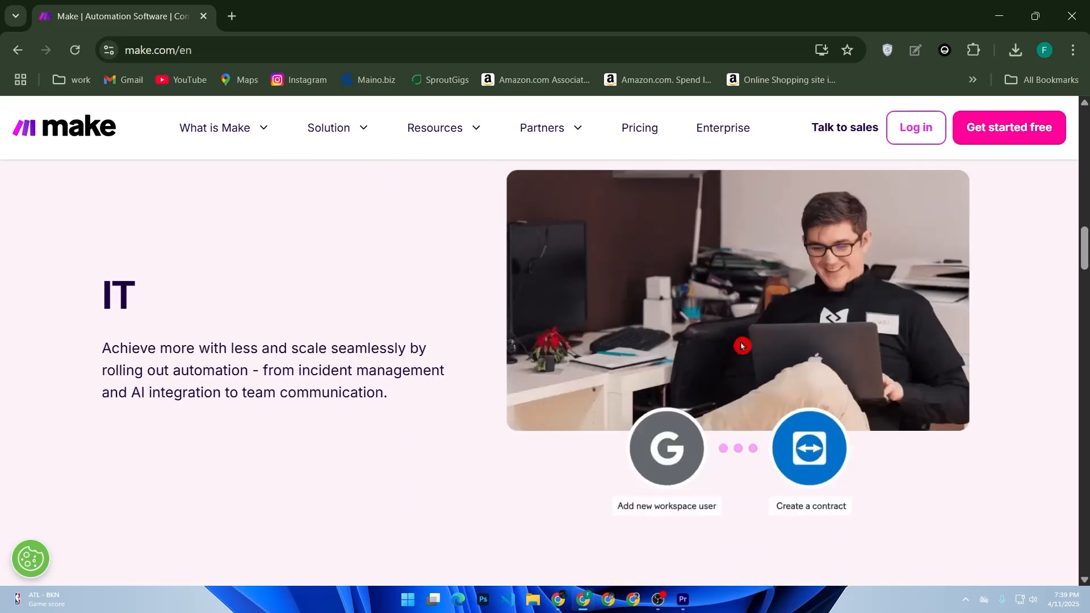
scroll(741, 346, down, 2)
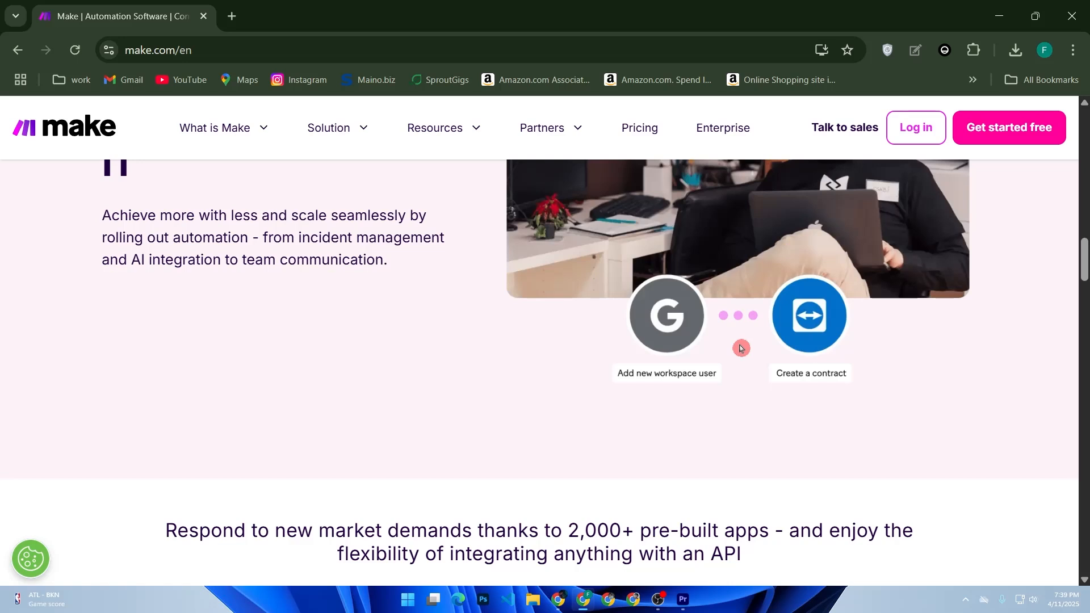
scroll(741, 348, down, 2)
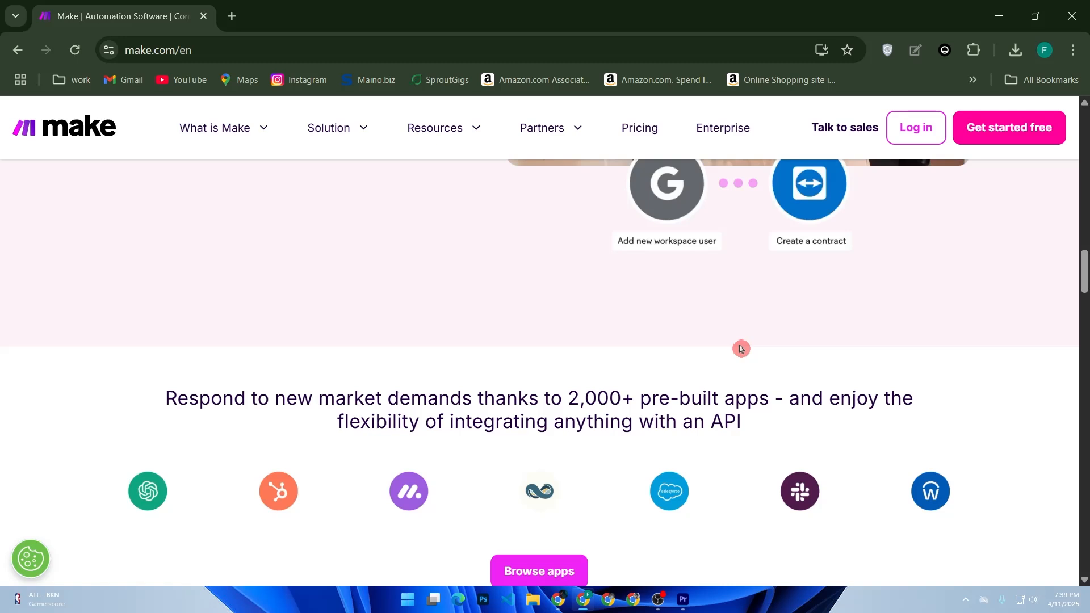
scroll(741, 348, up, 15)
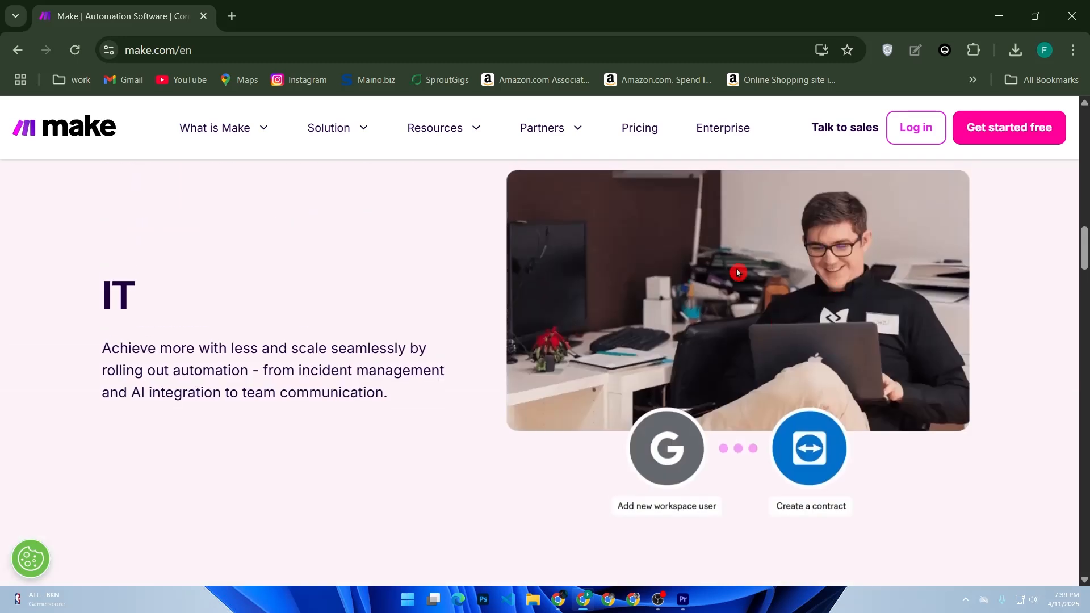
scroll(770, 285, up, 3)
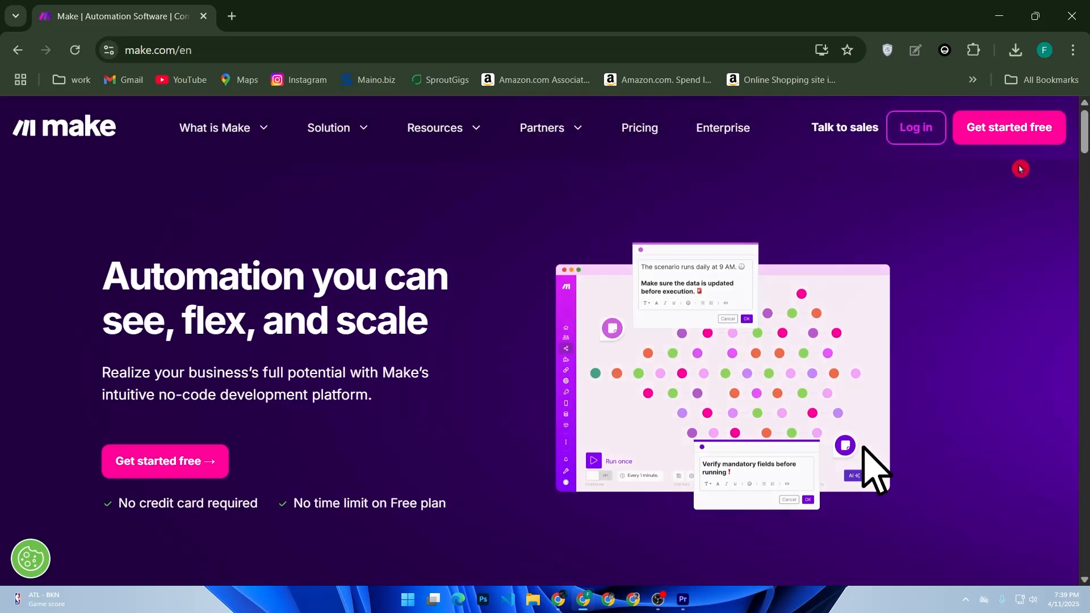
- Open the free account sign-up form and fill in the account holder's name and e-mail address from the saved suggestions
click(1027, 130)
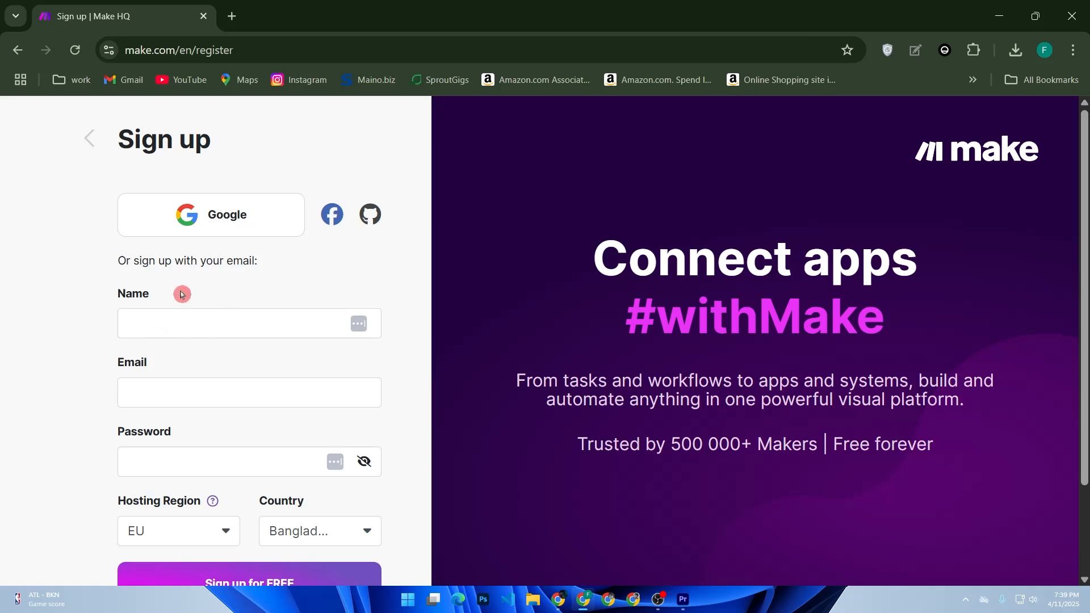
scroll(207, 318, down, 2)
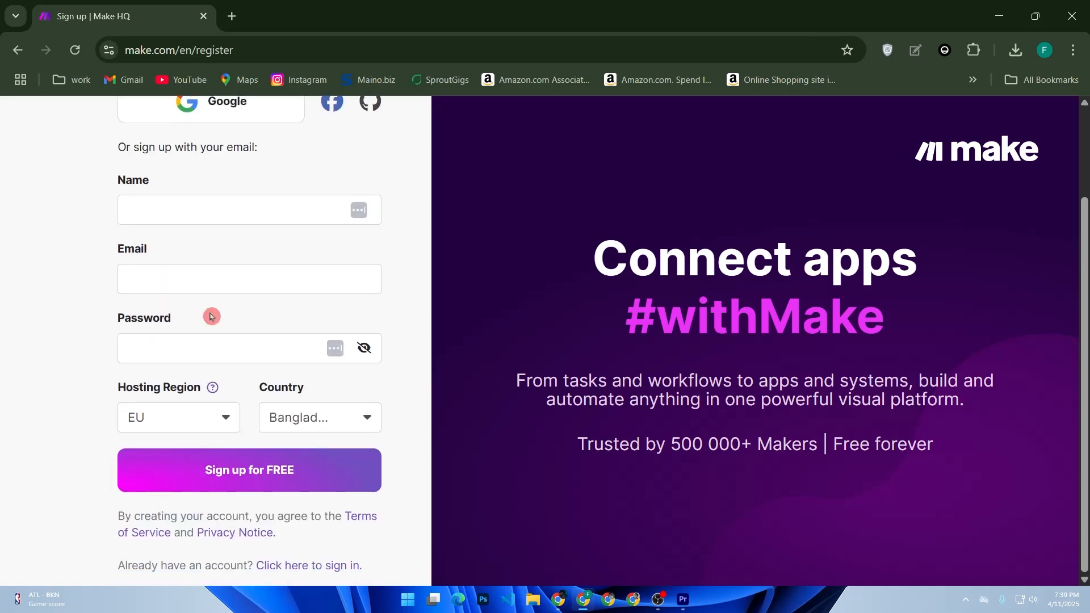
scroll(208, 318, up, 2)
click(207, 331)
click(243, 364)
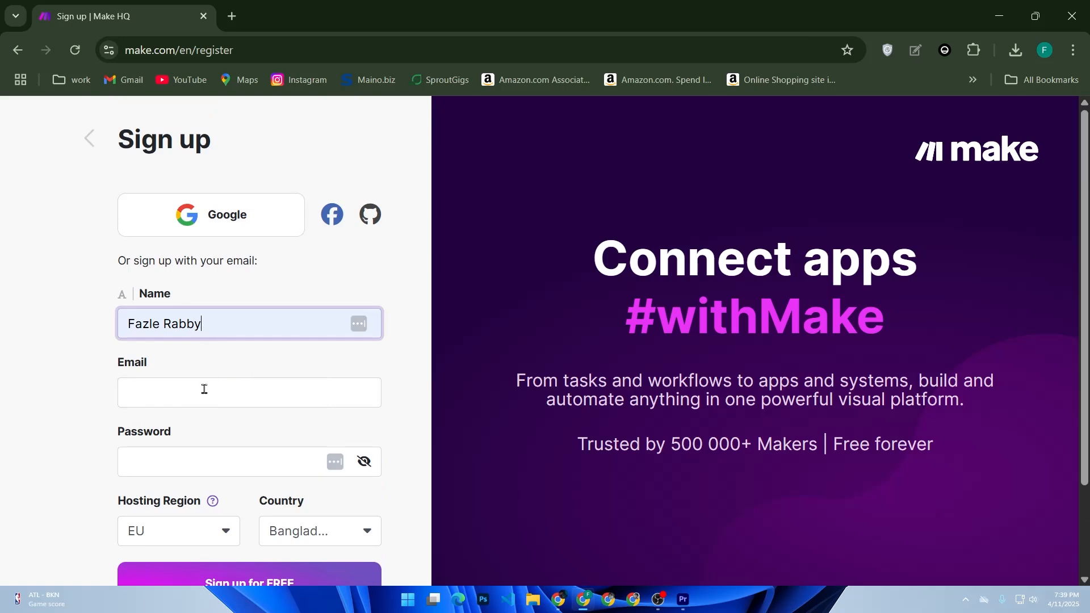
click(205, 390)
click(247, 248)
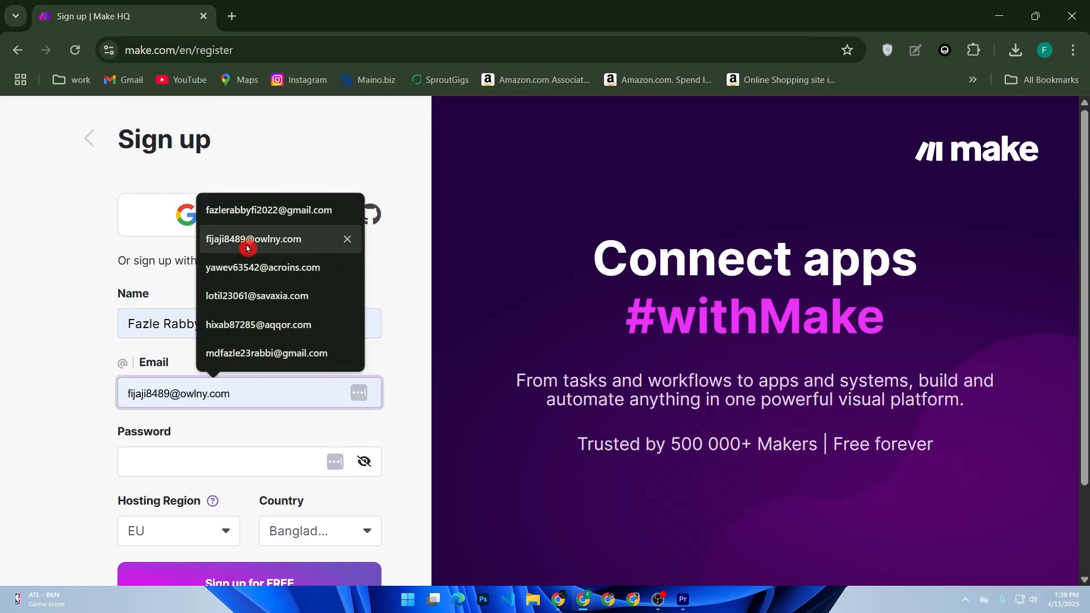
click(255, 211)
- Fill the sign-up form's password field with the strong password suggested by Google Password Manager
scroll(256, 332, down, 2)
click(242, 345)
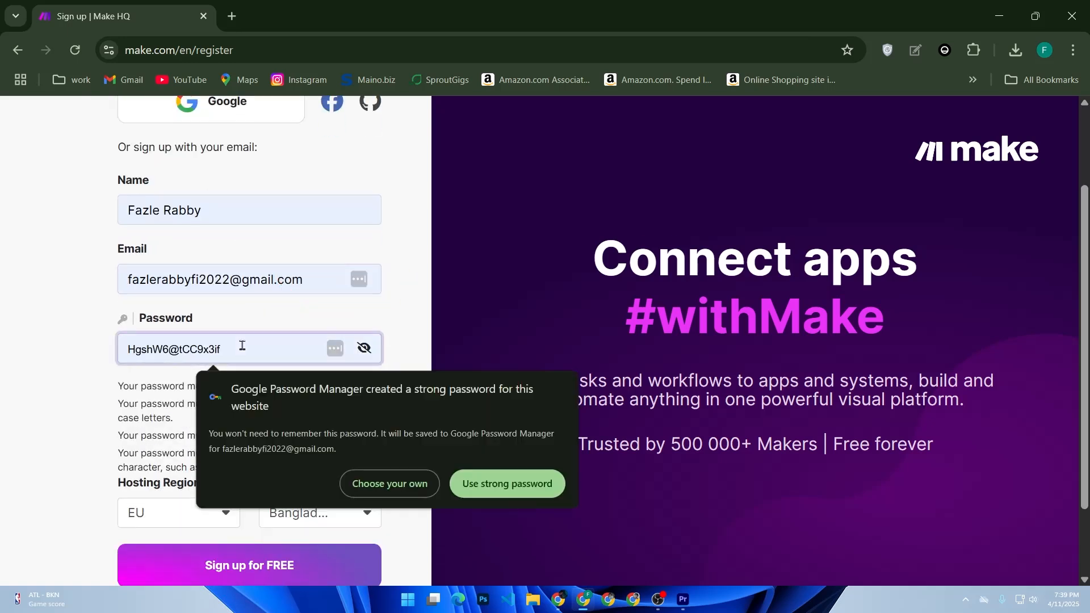
click(486, 487)
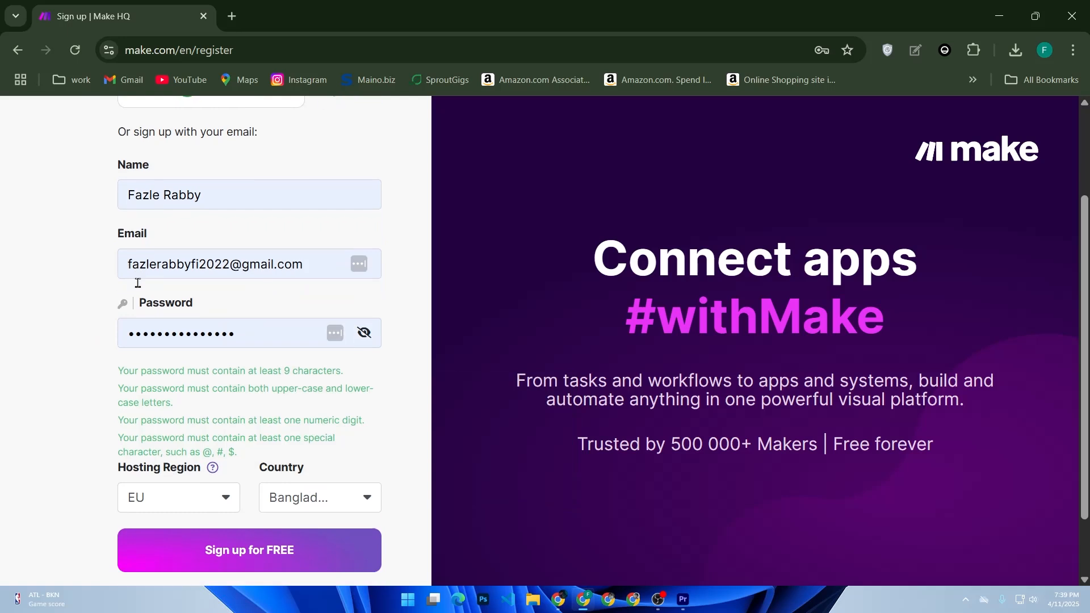
- Choose EU as the hosting region in the sign-up form
scroll(137, 283, down, 1)
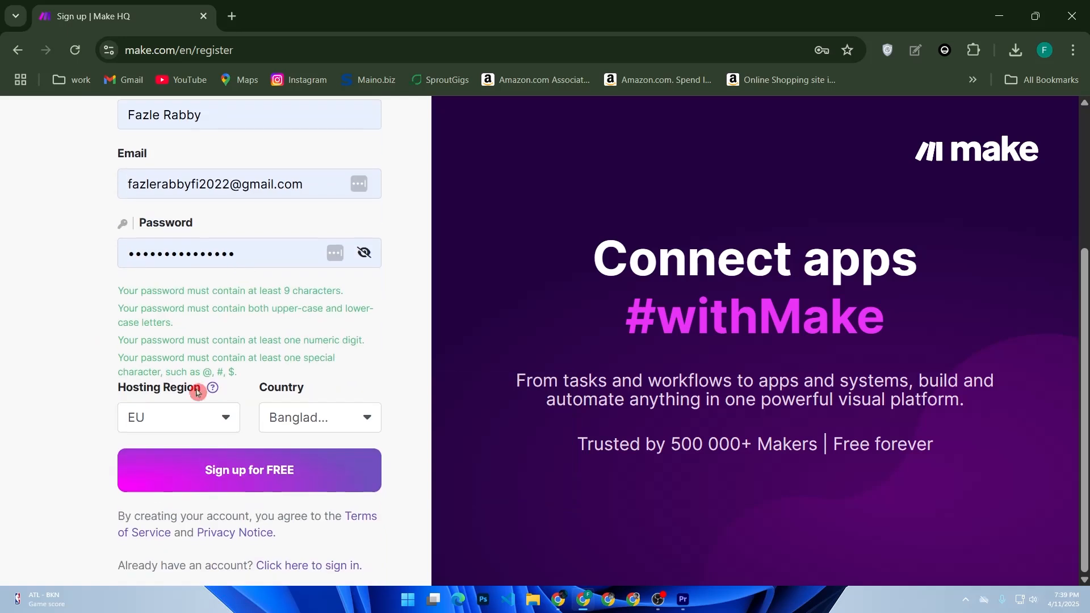
click(191, 420)
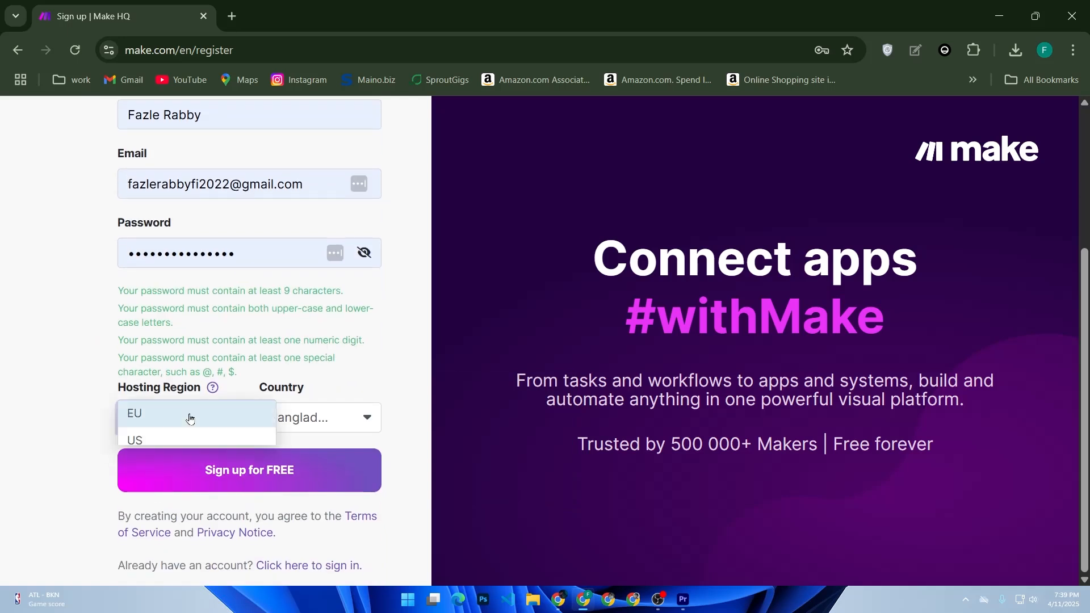
click(188, 416)
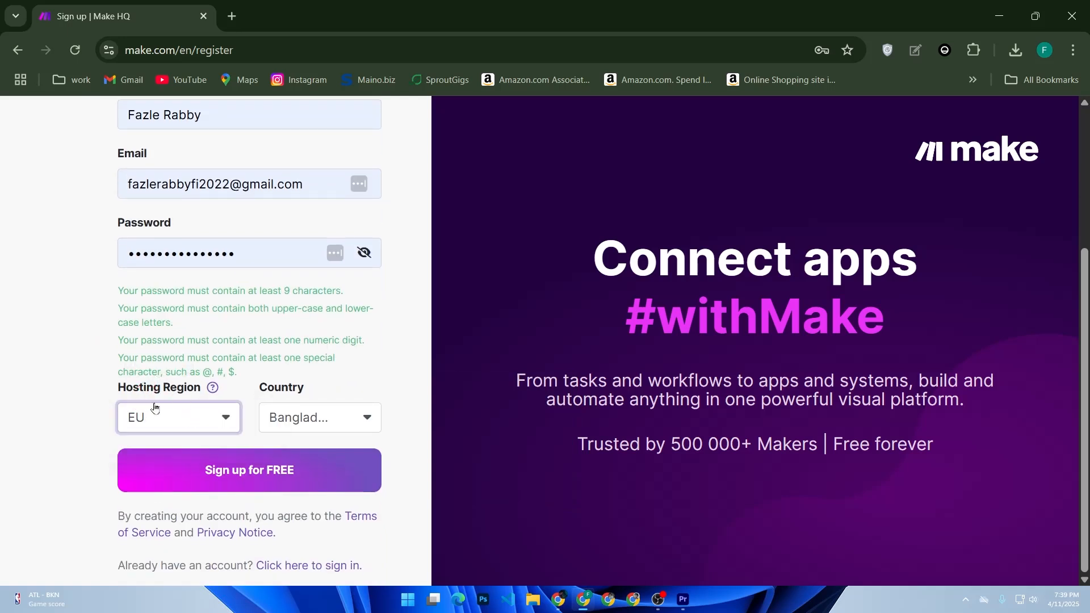
- Look through the country options in the sign-up form and choose Bangladesh
click(284, 423)
scroll(350, 352, down, 2)
scroll(350, 352, down, 8)
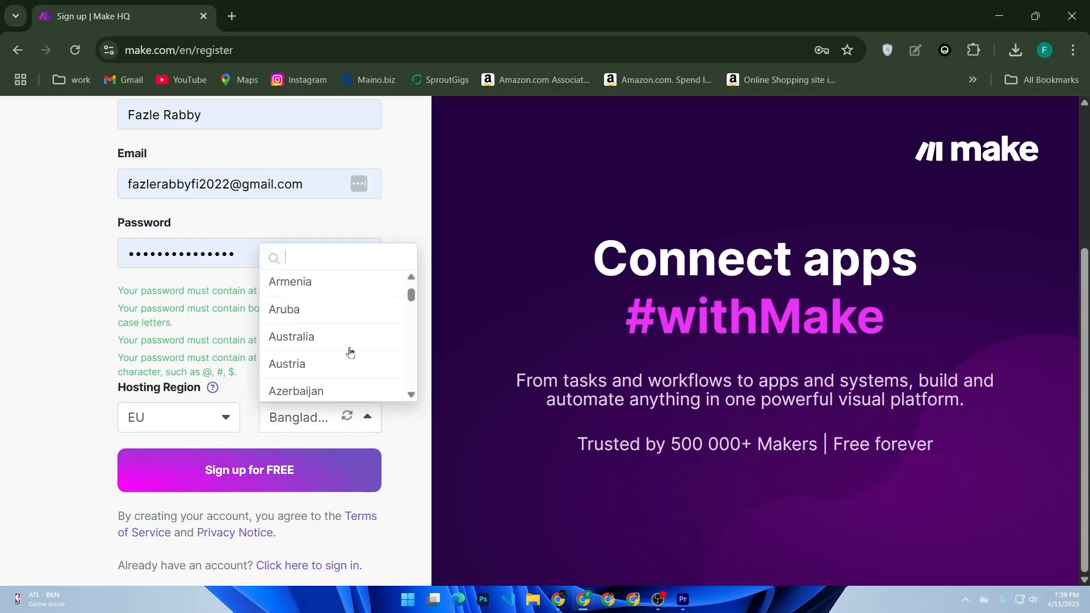
scroll(346, 353, up, 3)
click(344, 355)
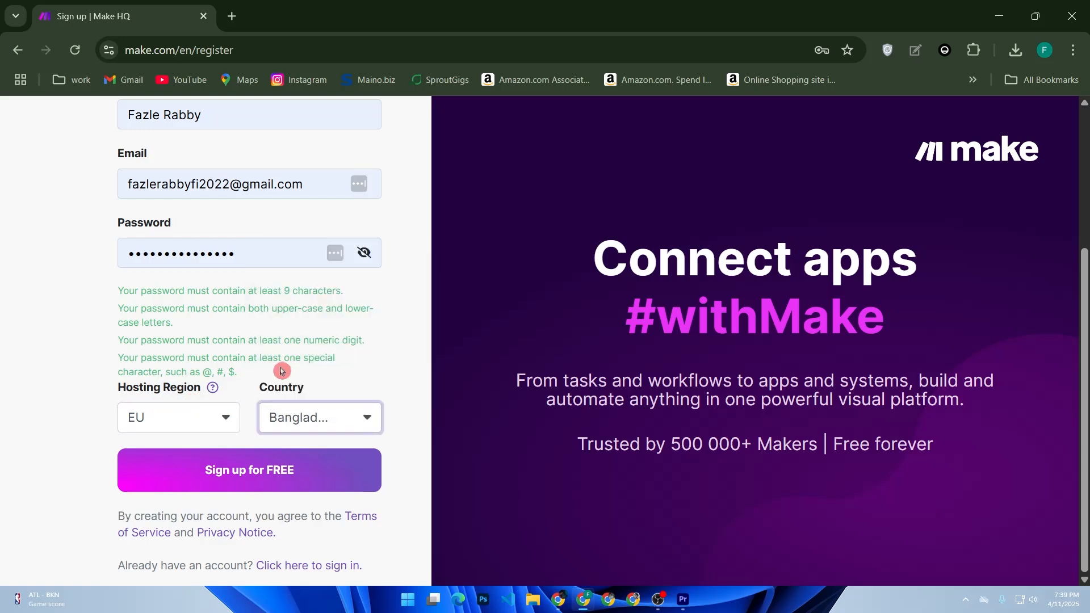
- Set the hosting region to US, submit the free sign-up and dismiss the saved-password notice
click(222, 422)
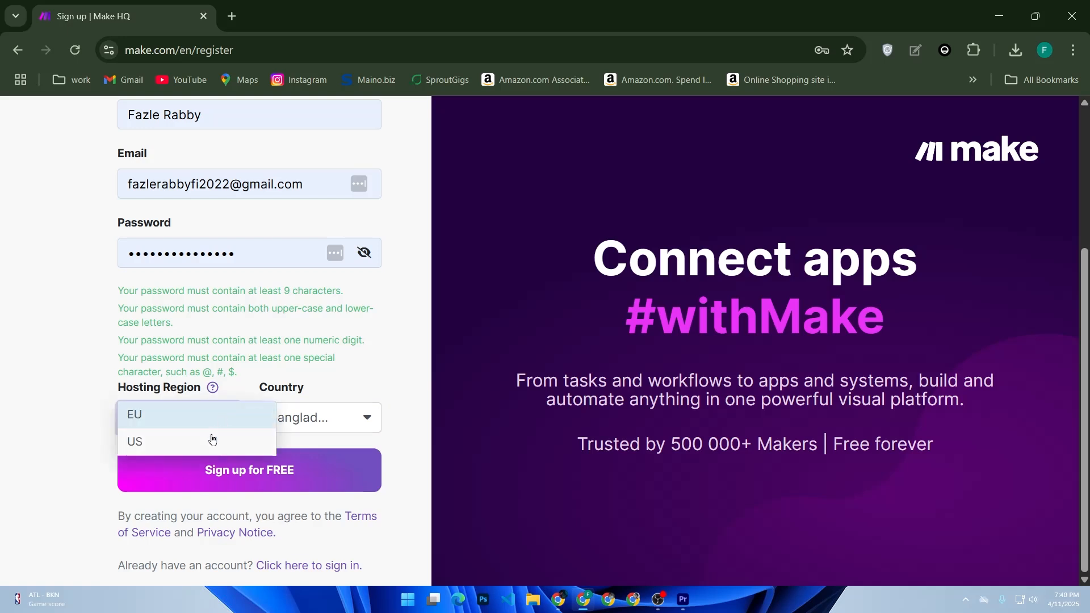
click(211, 441)
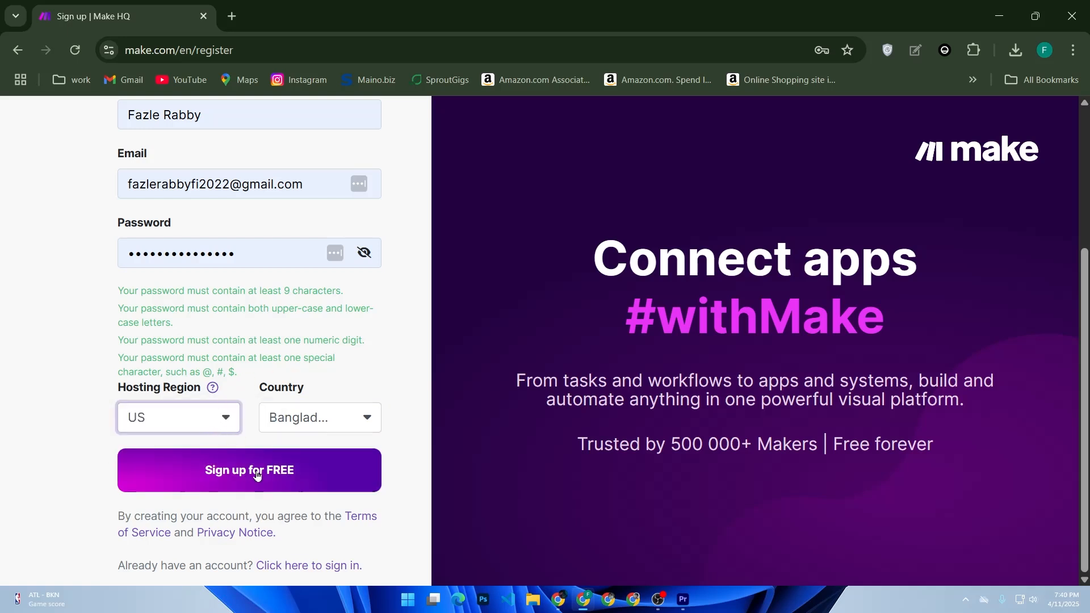
click(183, 474)
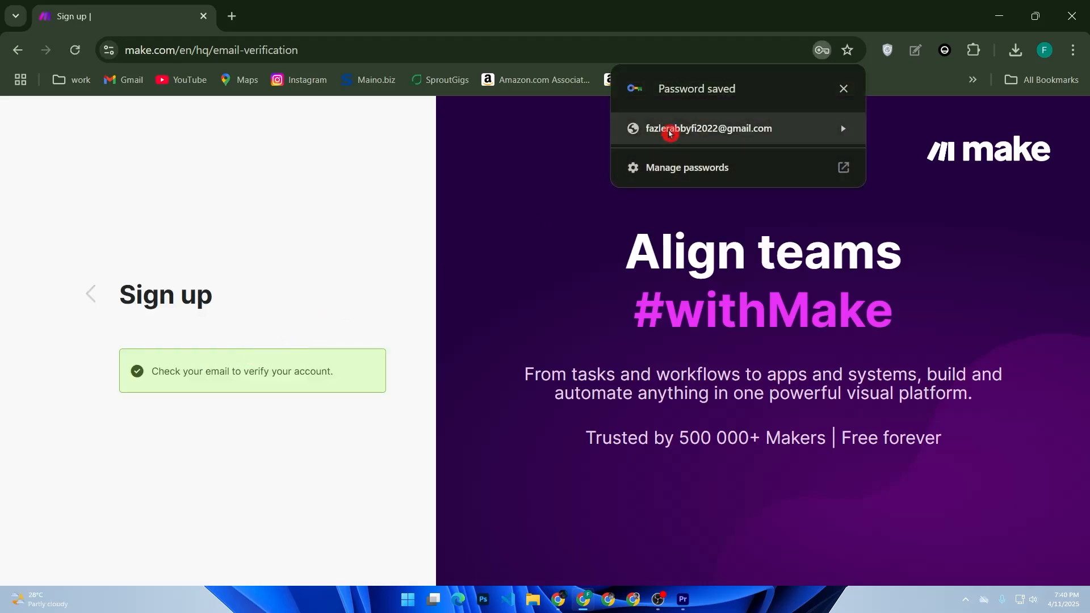
click(844, 89)
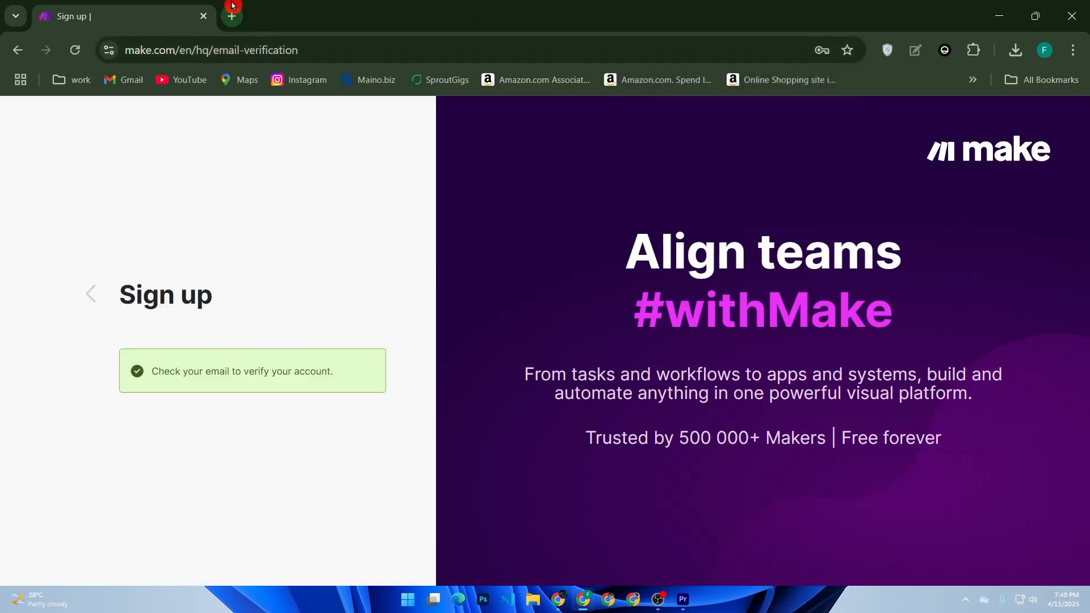
- Switch to Gmail in a new browser tab and verify the e-mail address through Make's verification message
click(231, 16)
click(127, 87)
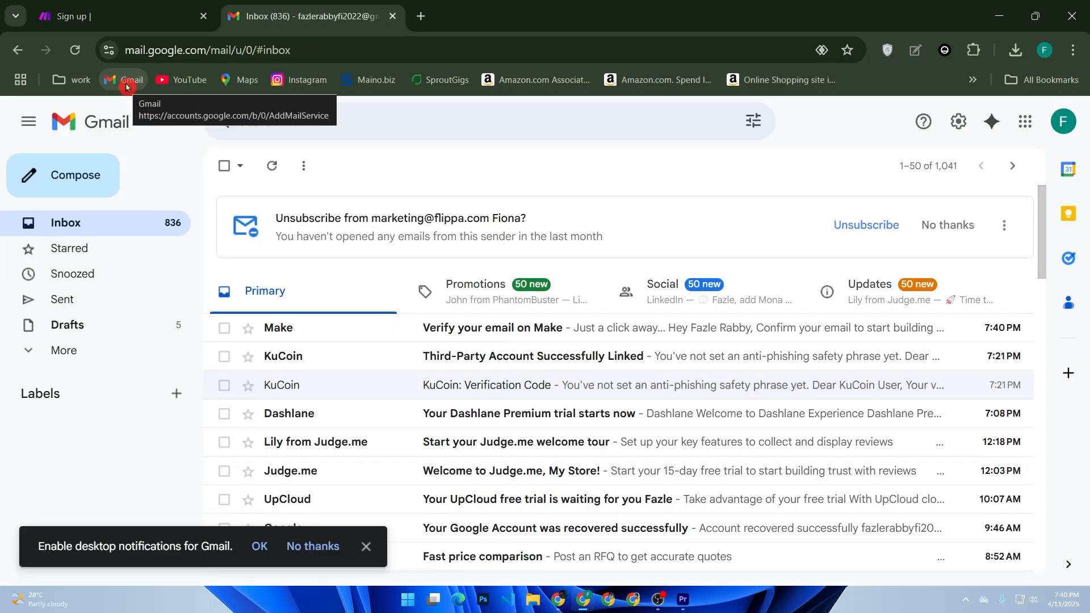
click(310, 330)
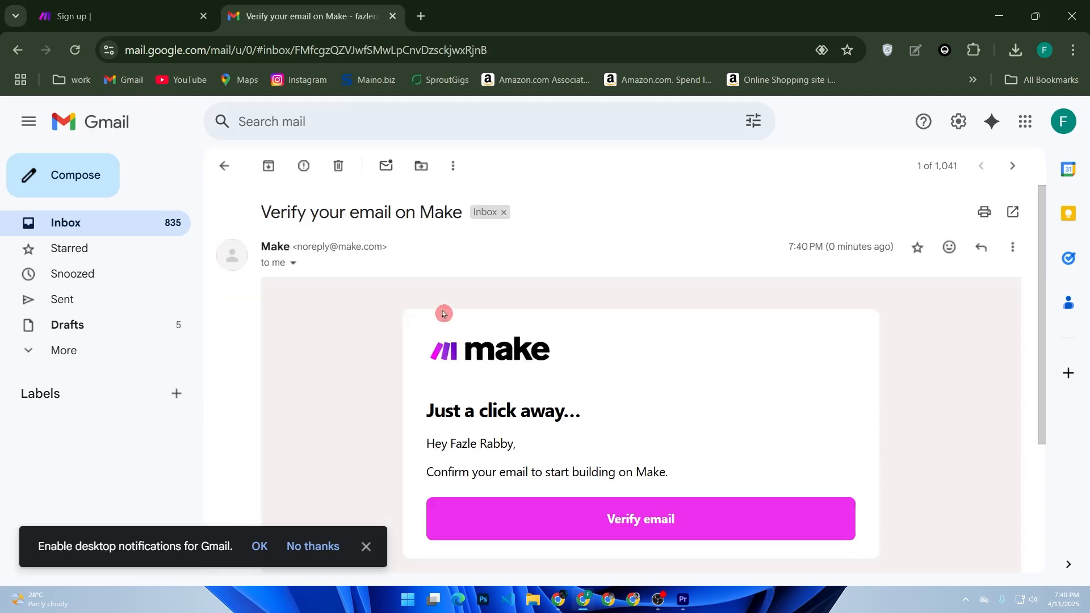
click(599, 522)
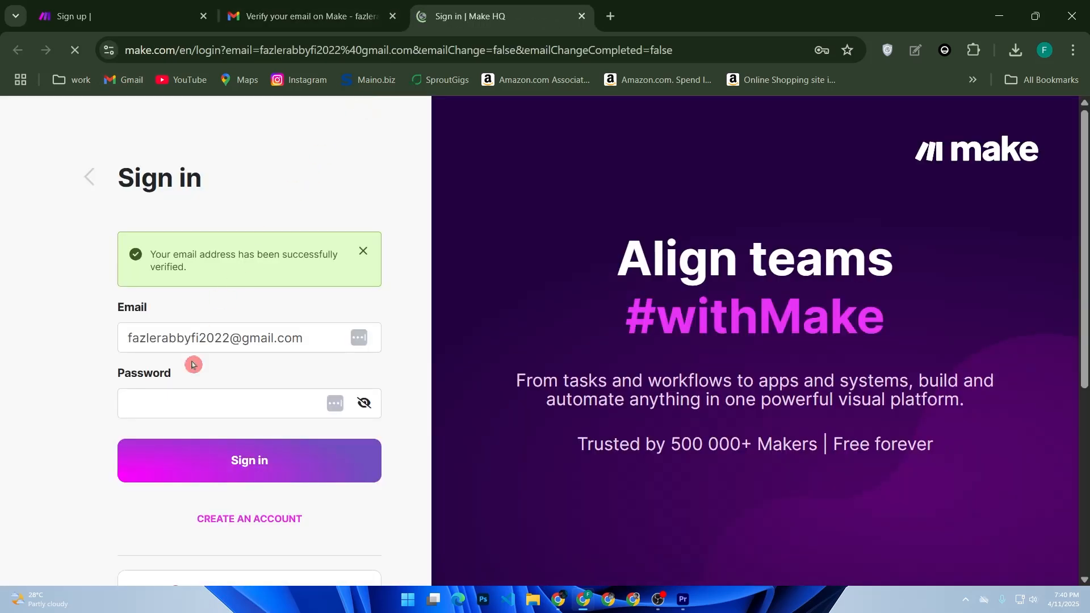
- Sign in to Make with the saved account password, authorizing its use by entering the Windows PIN
click(191, 396)
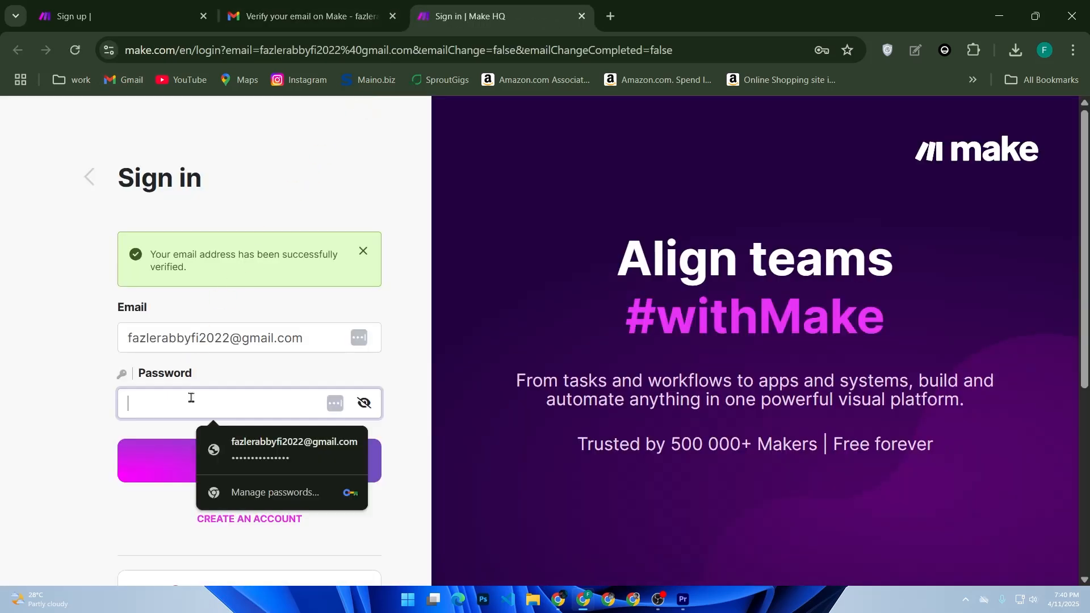
click(241, 440)
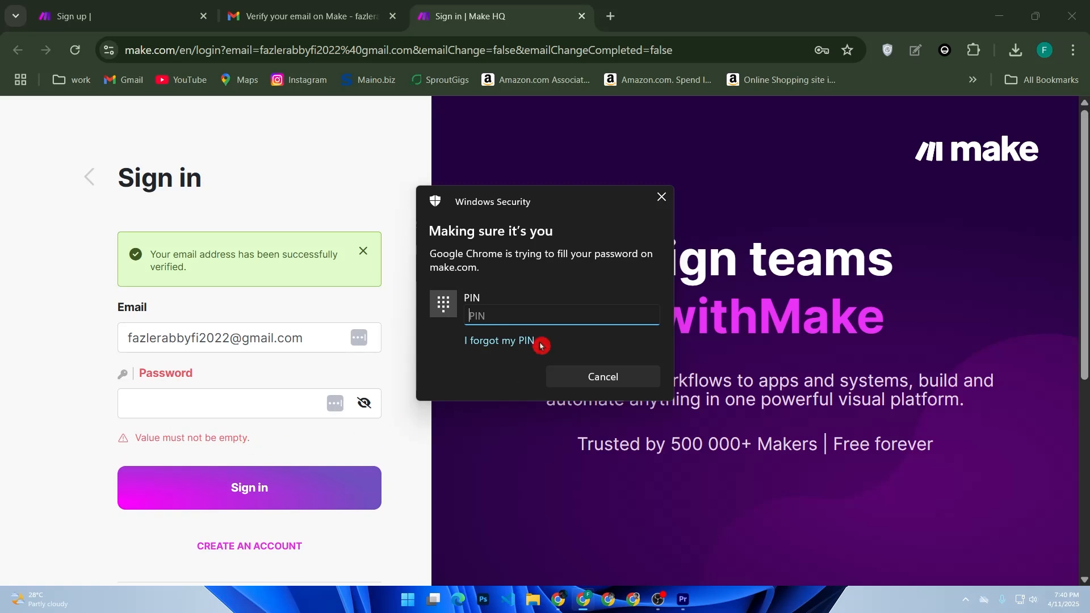
text(•••••)
key(Return)
click(266, 478)
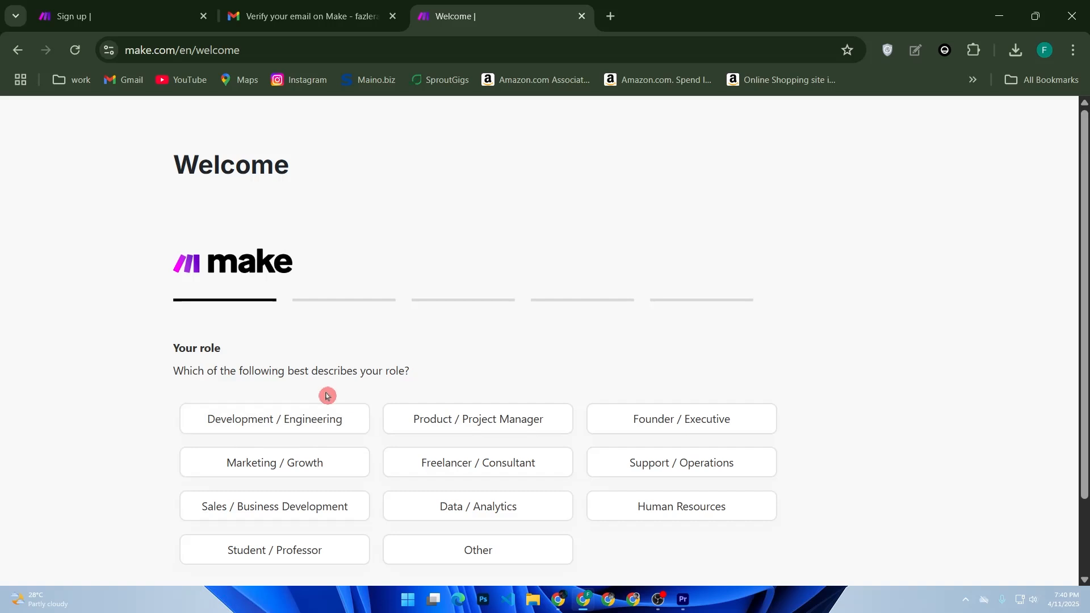
- Complete the onboarding questions with role Development / Engineering, experience building custom integrations and company size Only Me, and proceed to the dashboard
scroll(335, 391, down, 2)
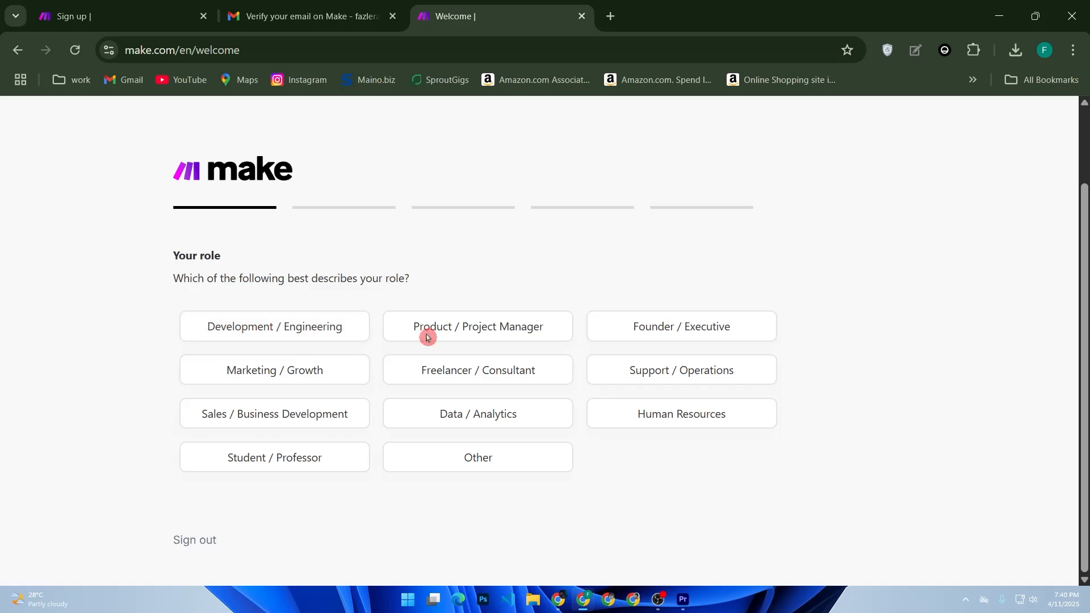
click(306, 333)
click(314, 358)
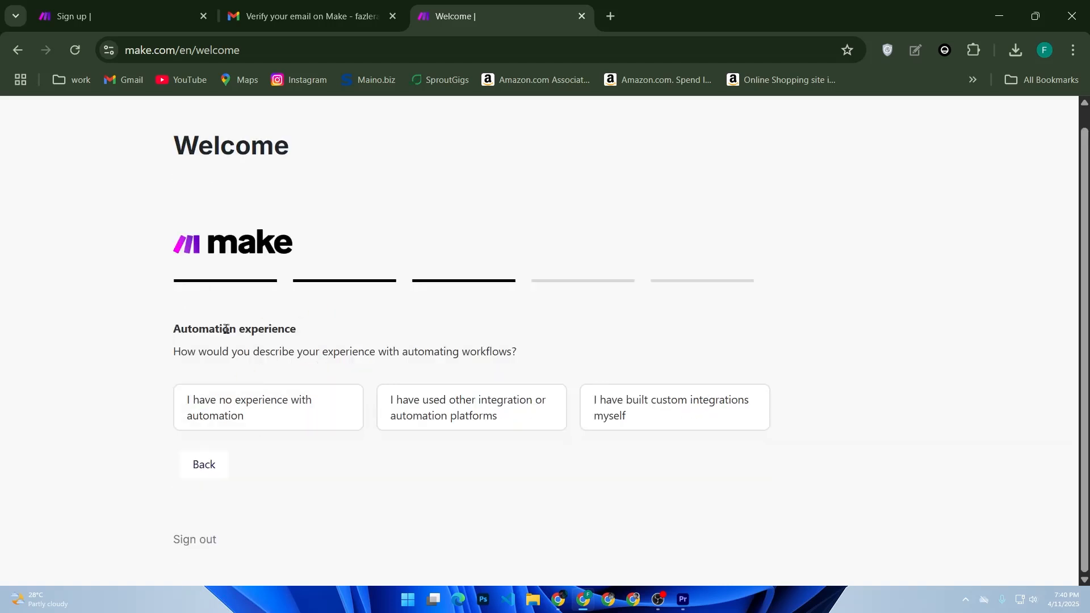
click(710, 423)
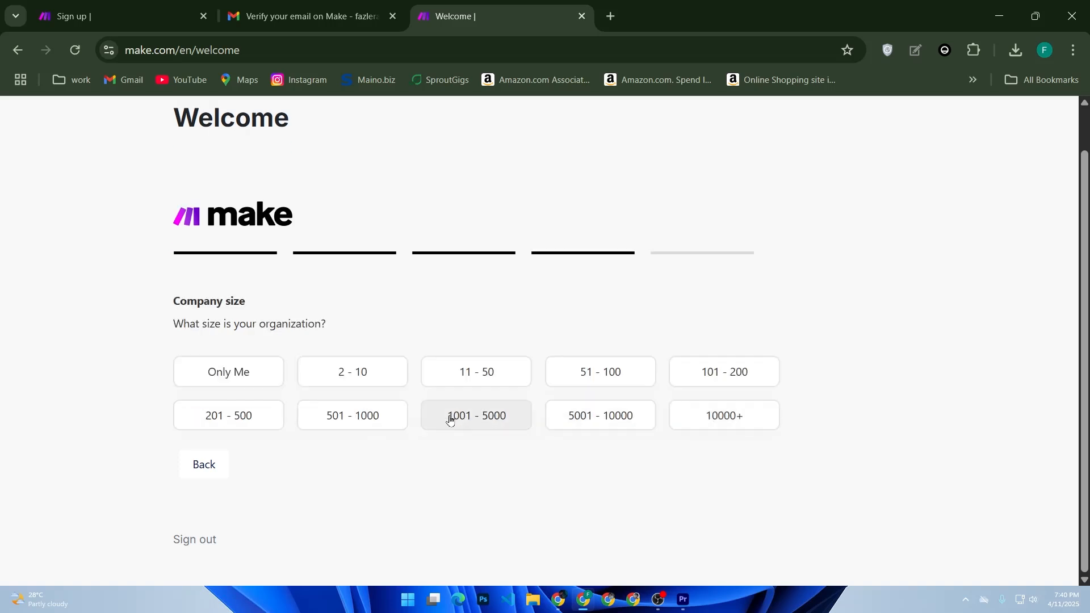
click(233, 369)
click(376, 292)
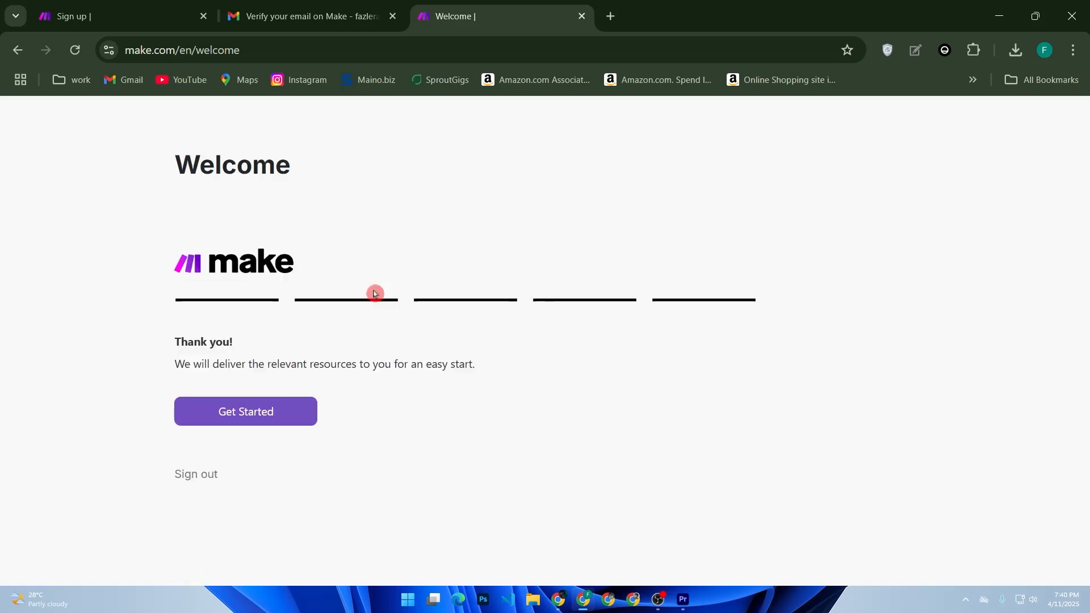
click(277, 425)
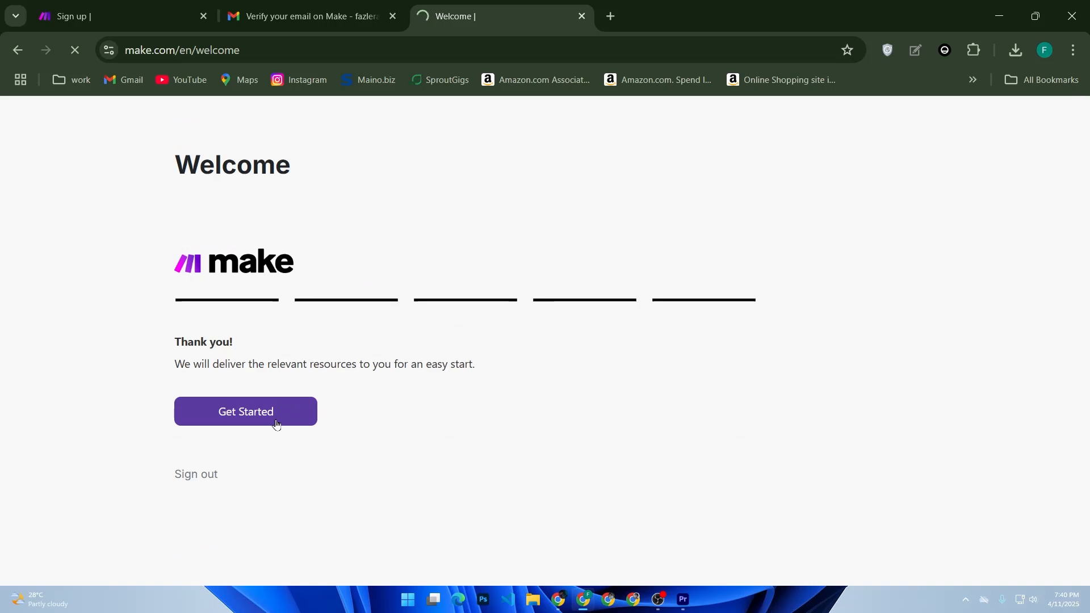
click(276, 424)
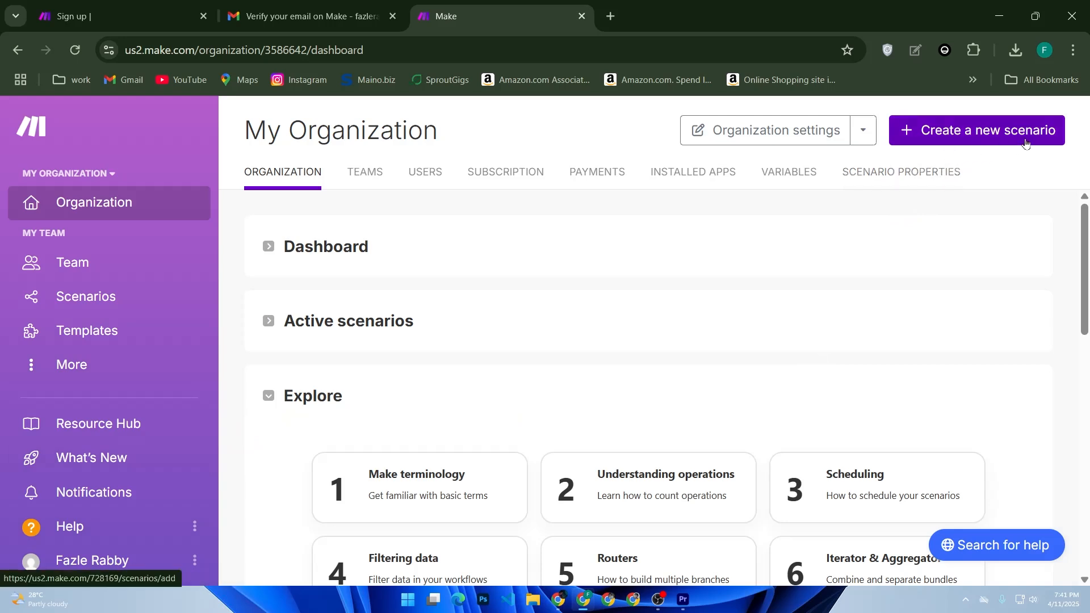
- Create a new scenario built from scratch and dismiss the first-scenario guide
scroll(717, 426, down, 2)
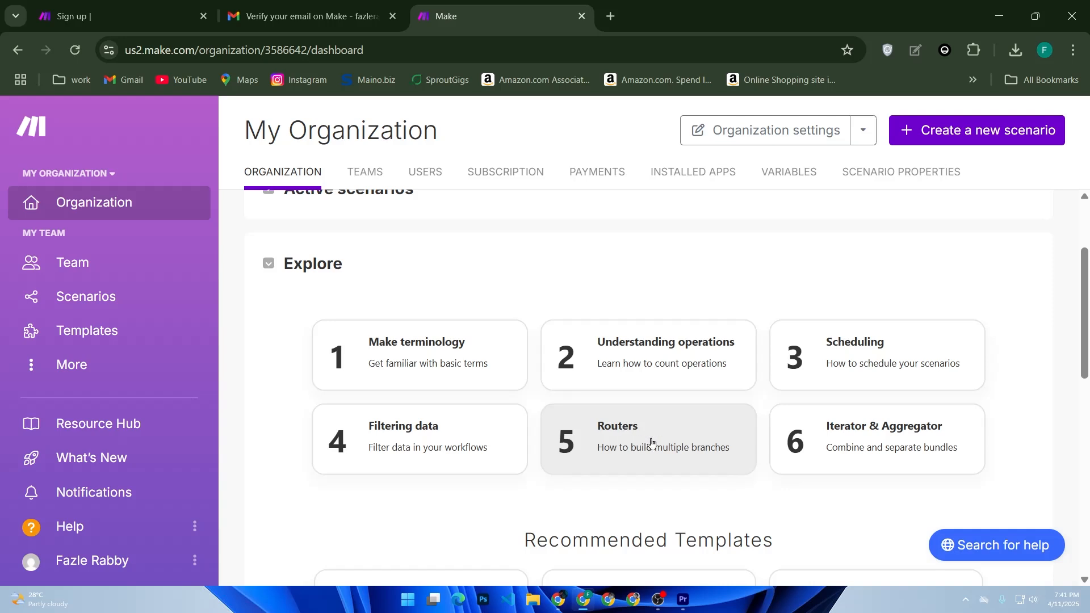
click(979, 132)
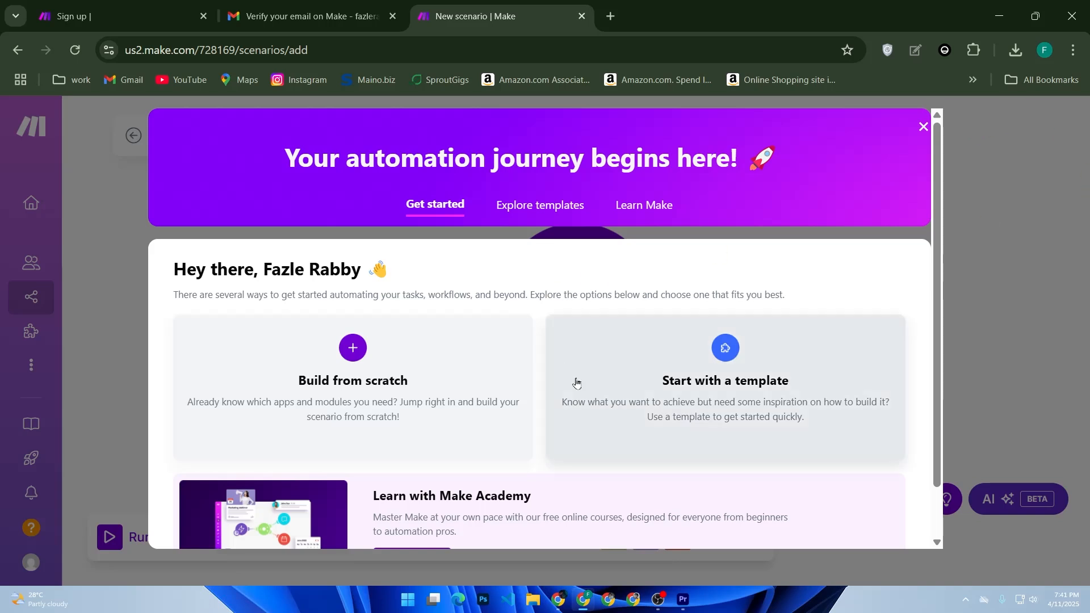
click(382, 372)
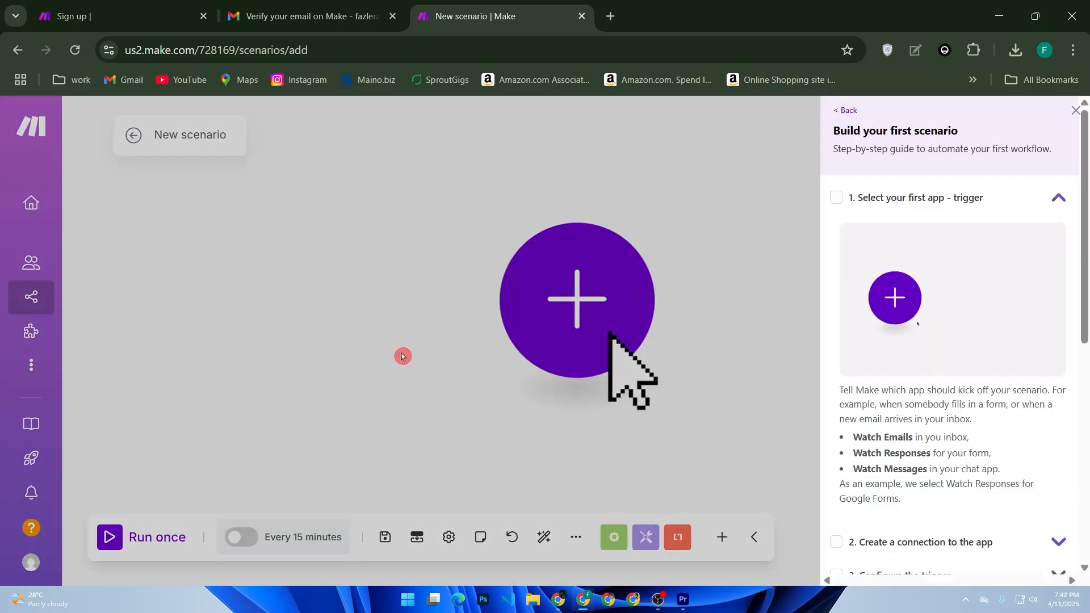
click(836, 197)
click(599, 348)
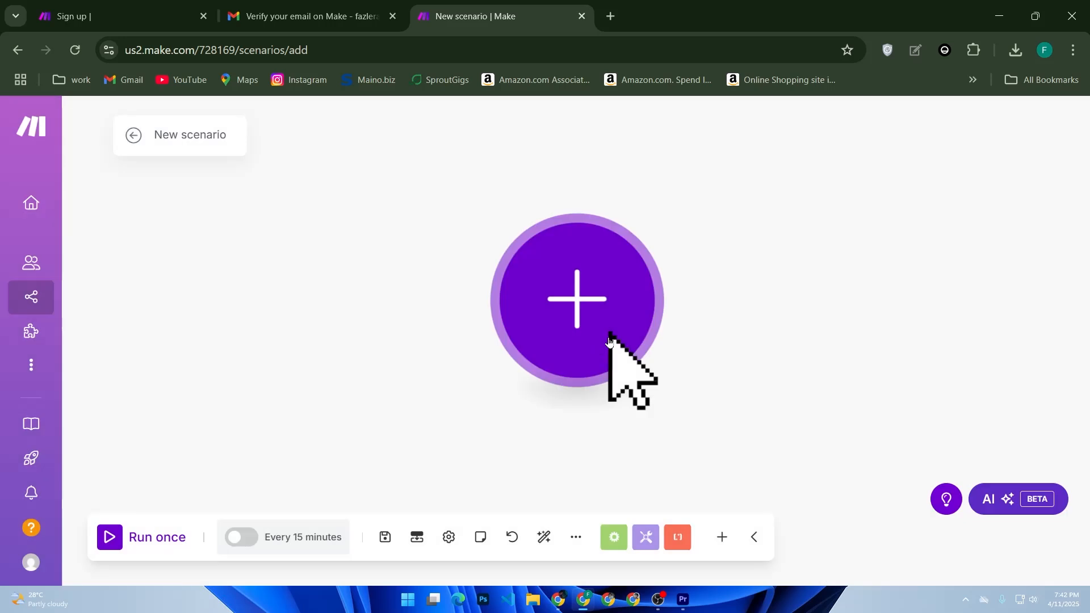
click(593, 305)
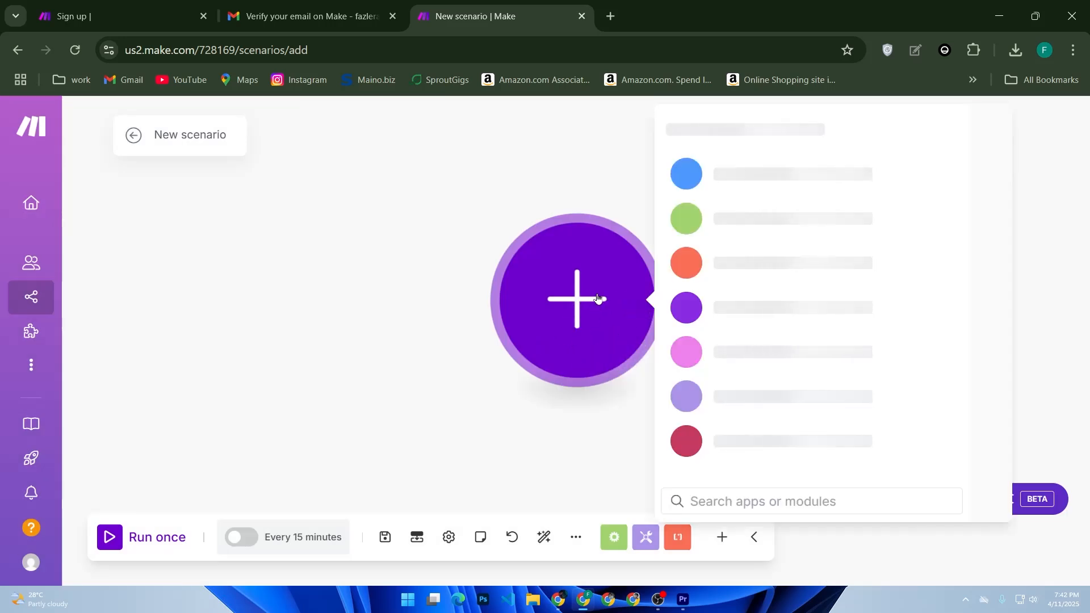
drag(575, 322, 505, 319)
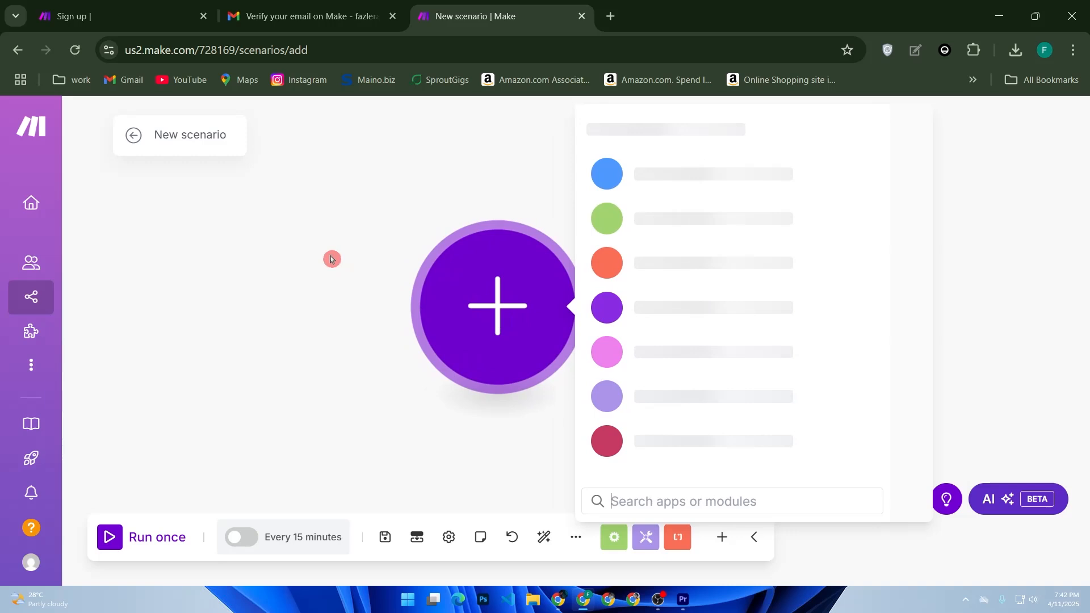
mouse_move(102, 212)
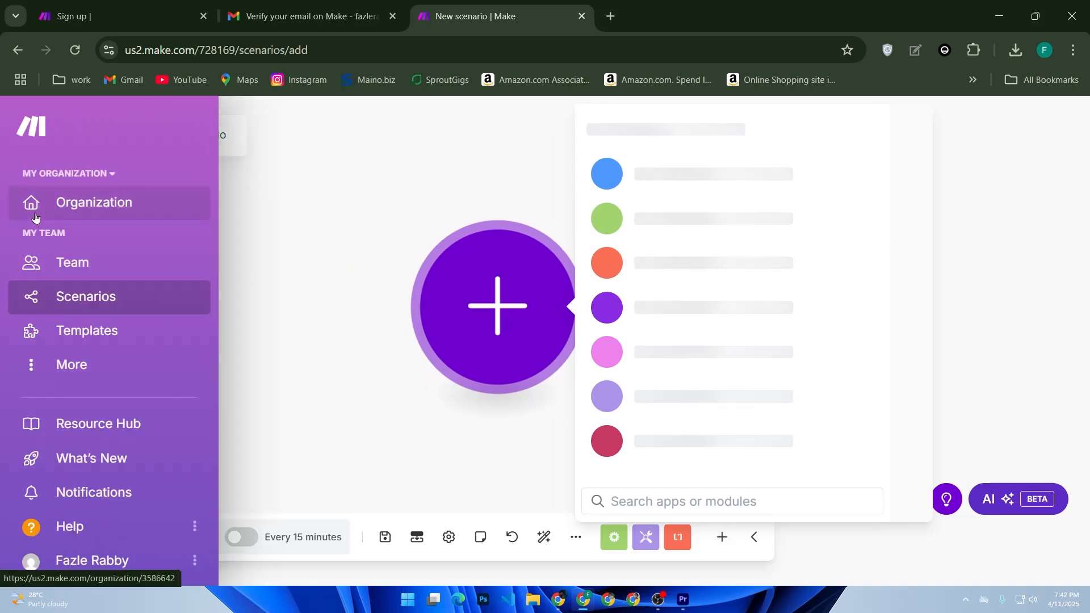
click(103, 213)
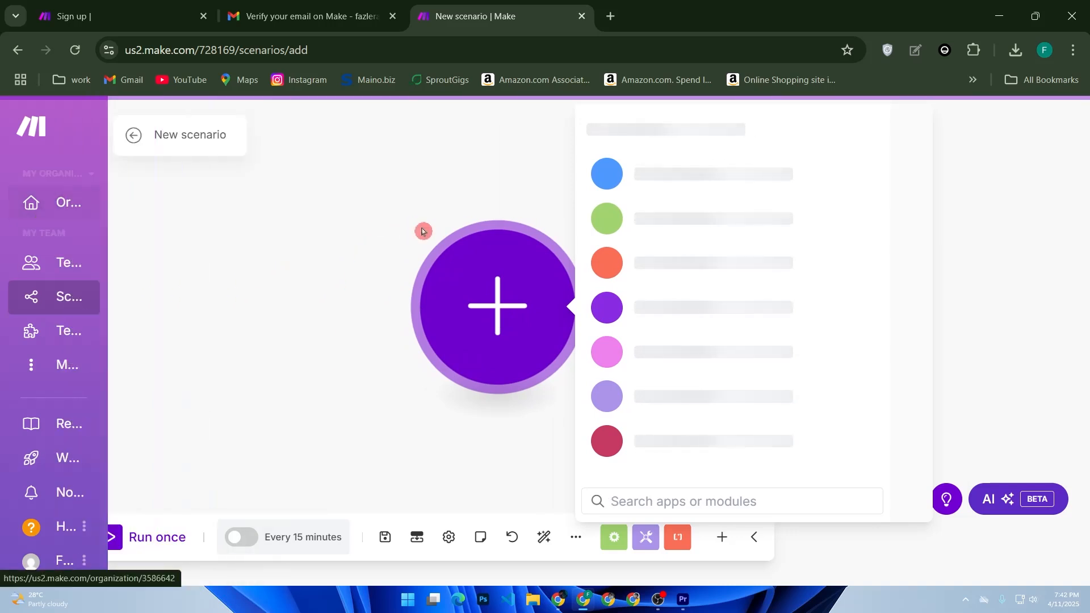
key(alt+Left)
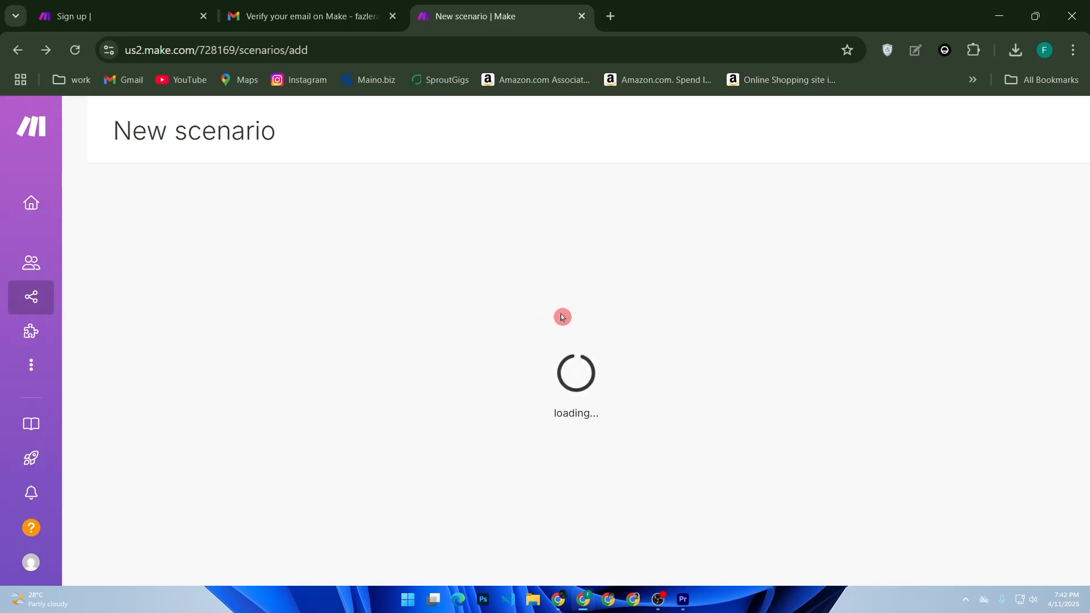
- Find Gmail among the apps, add its Watch Emails module as the scenario's trigger, and close its settings without creating a connection
click(614, 372)
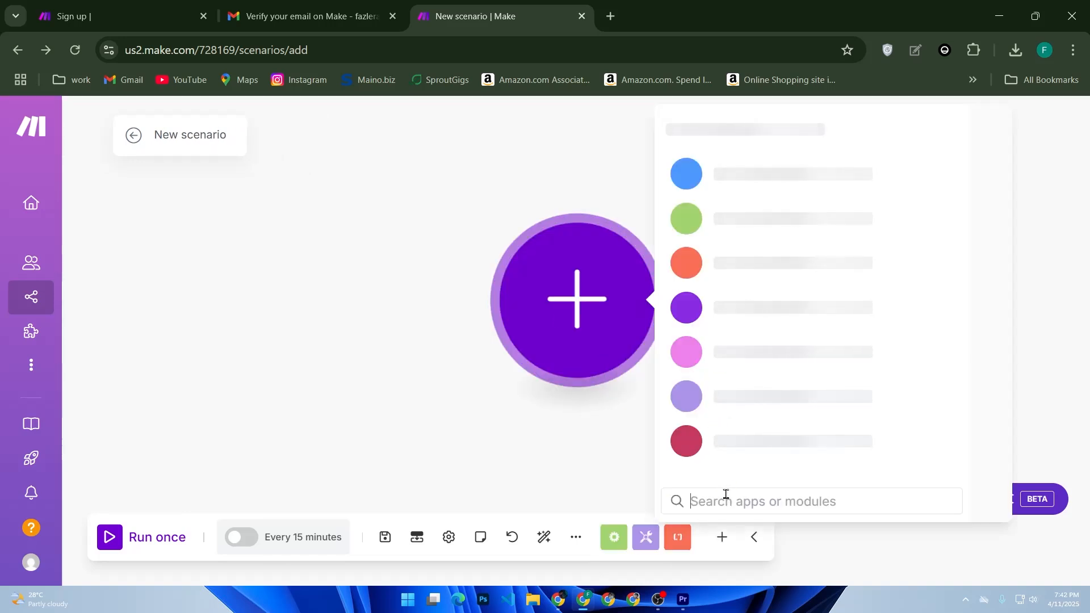
text(gmail)
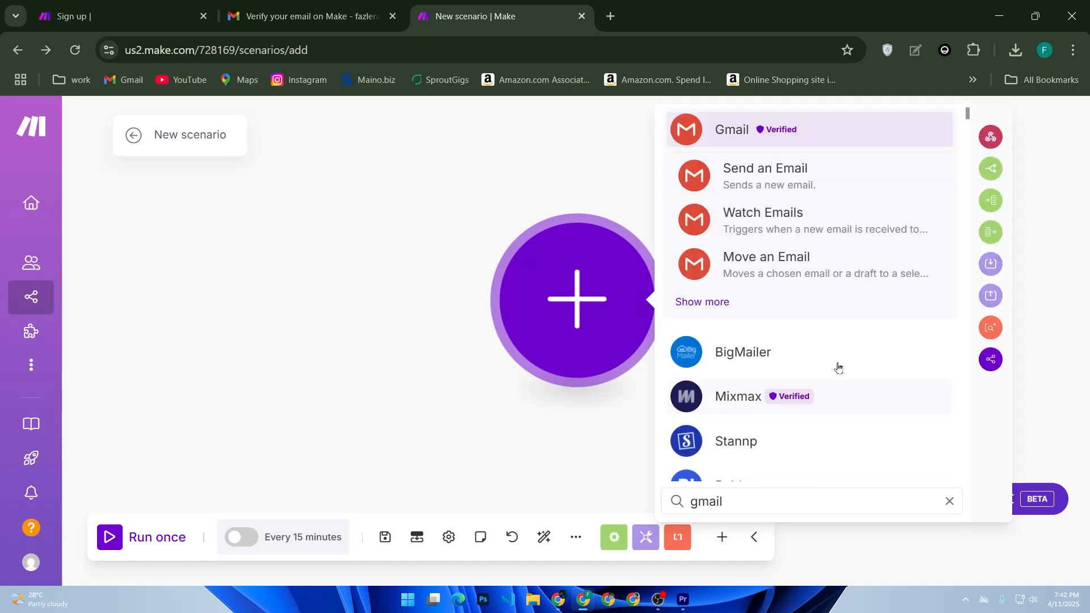
click(777, 229)
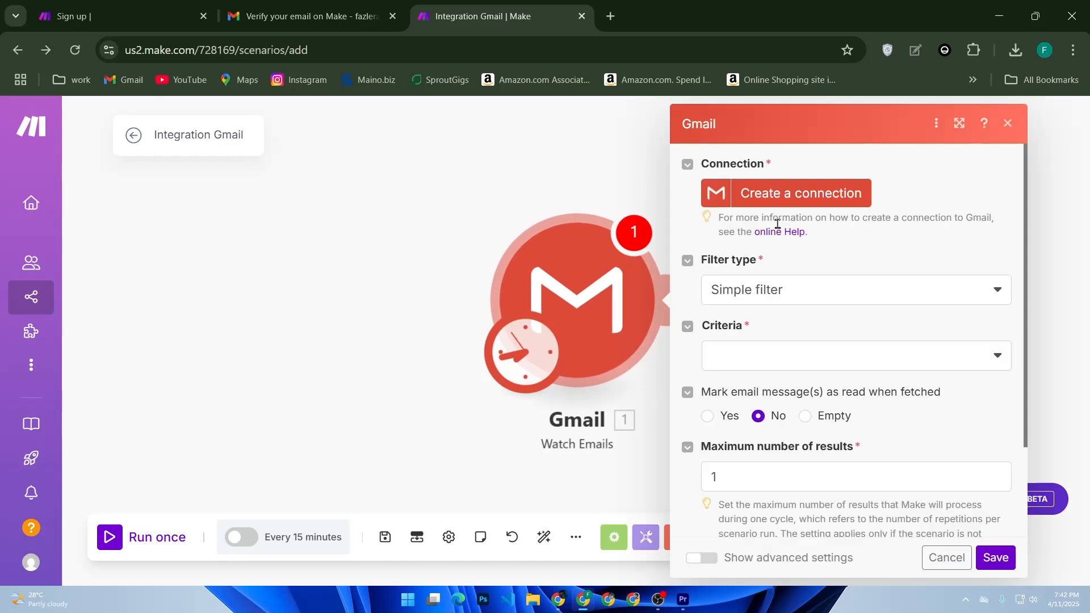
scroll(764, 255, down, 2)
scroll(795, 310, up, 2)
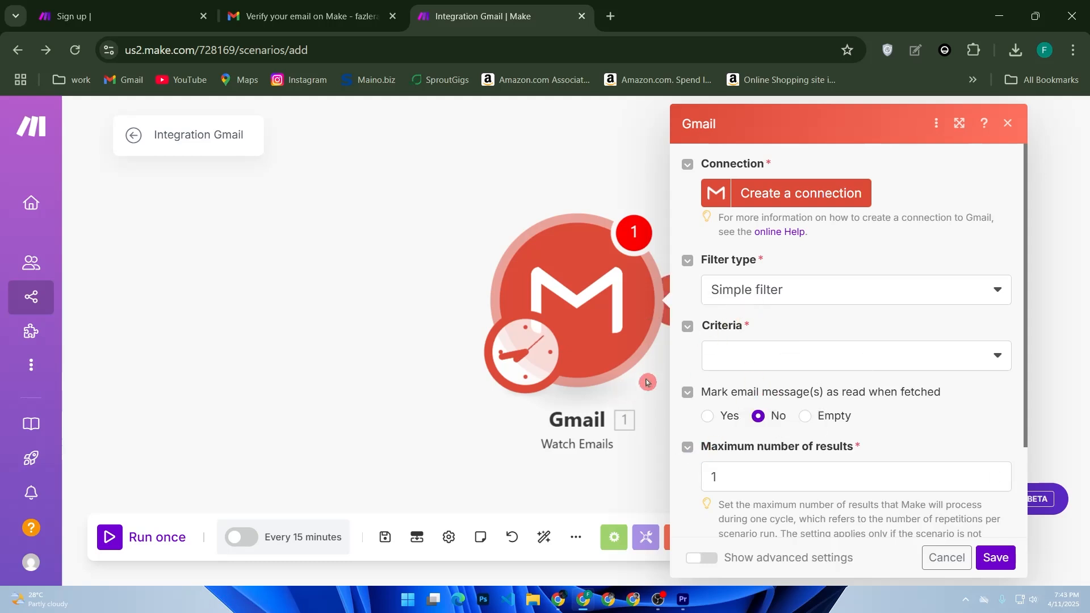
click(946, 558)
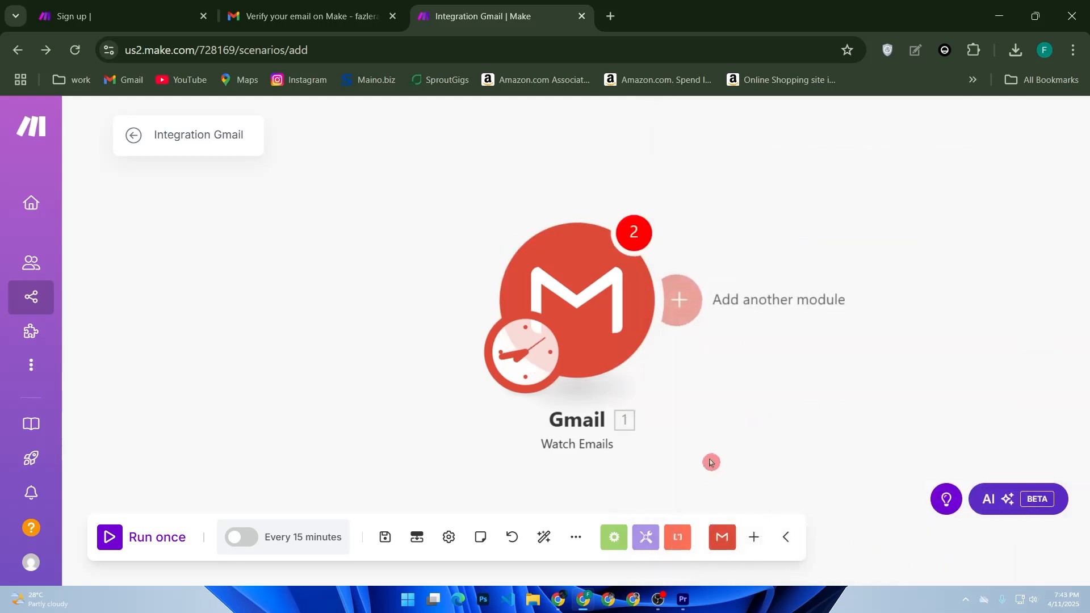
- Add the Google Sheets Add a Row module after the Gmail trigger and close its settings without creating a connection
click(690, 308)
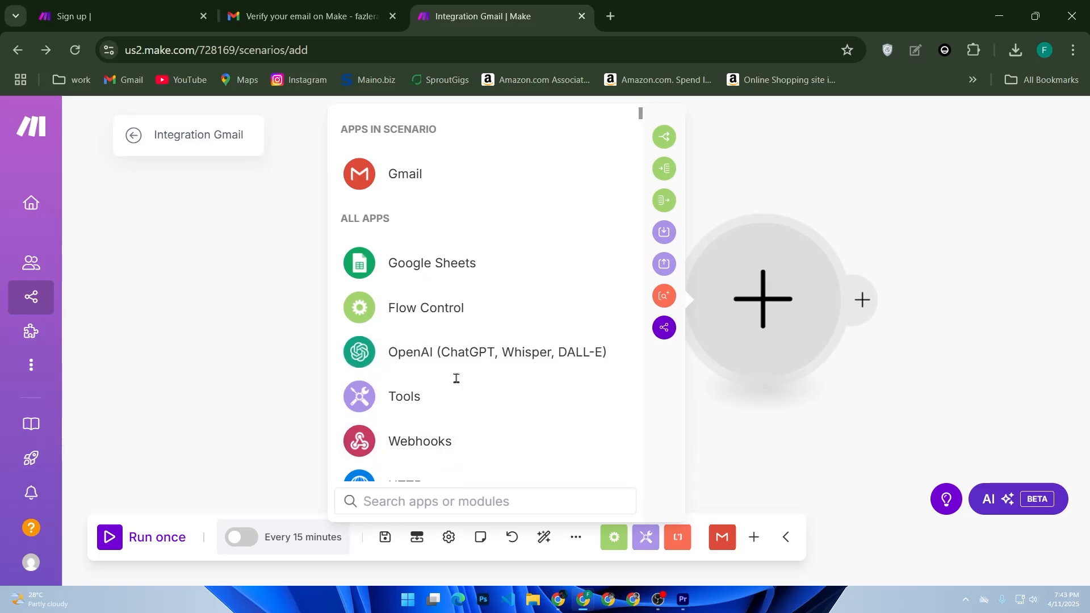
click(404, 270)
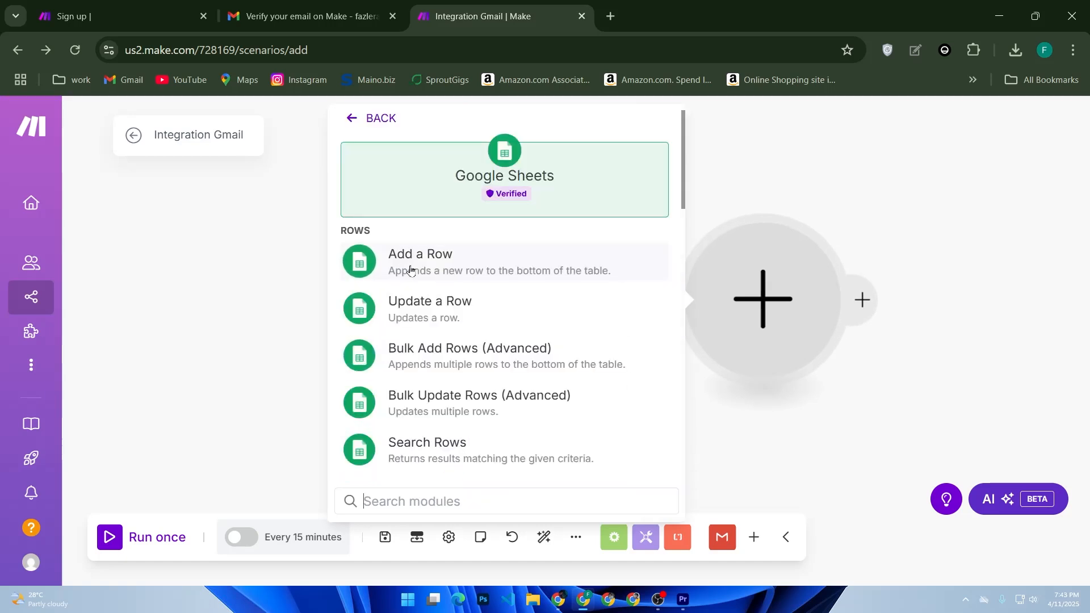
click(461, 270)
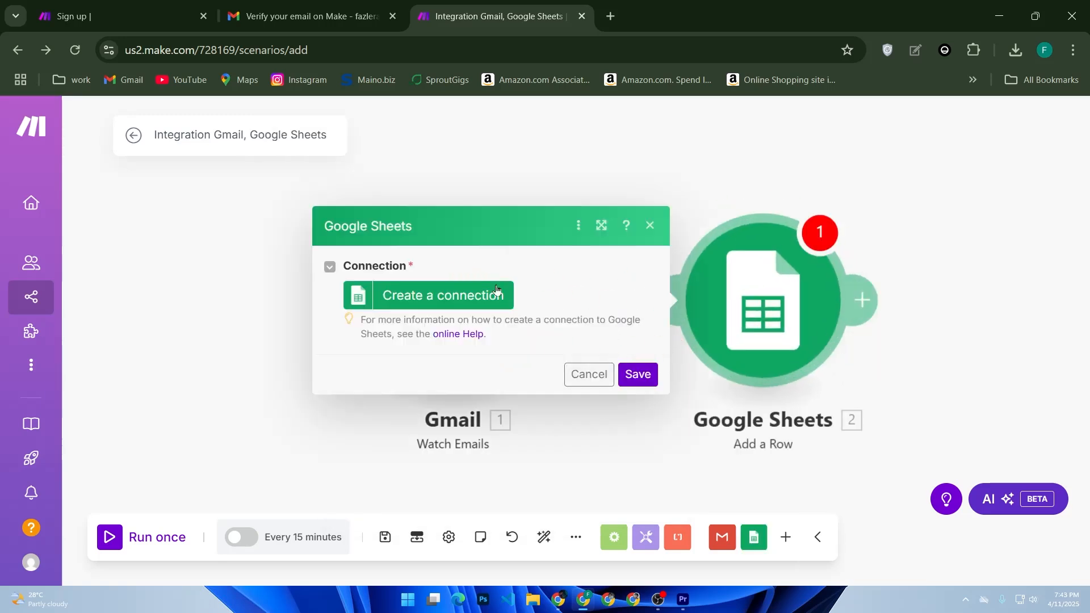
click(631, 376)
click(650, 226)
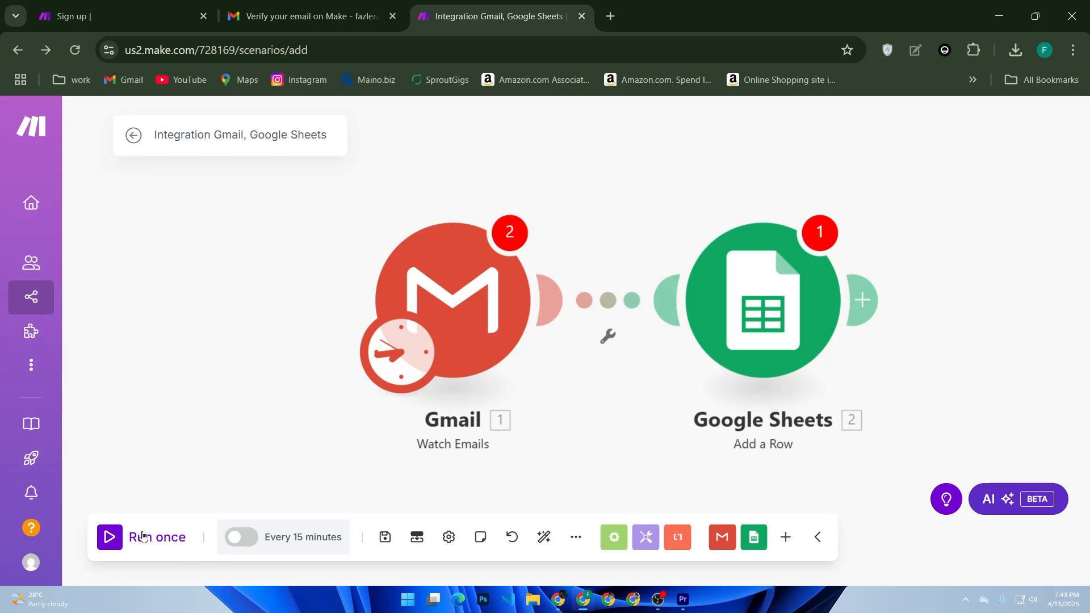
- Try to run the Gmail and Google Sheets scenario once and close the resulting messages
click(122, 540)
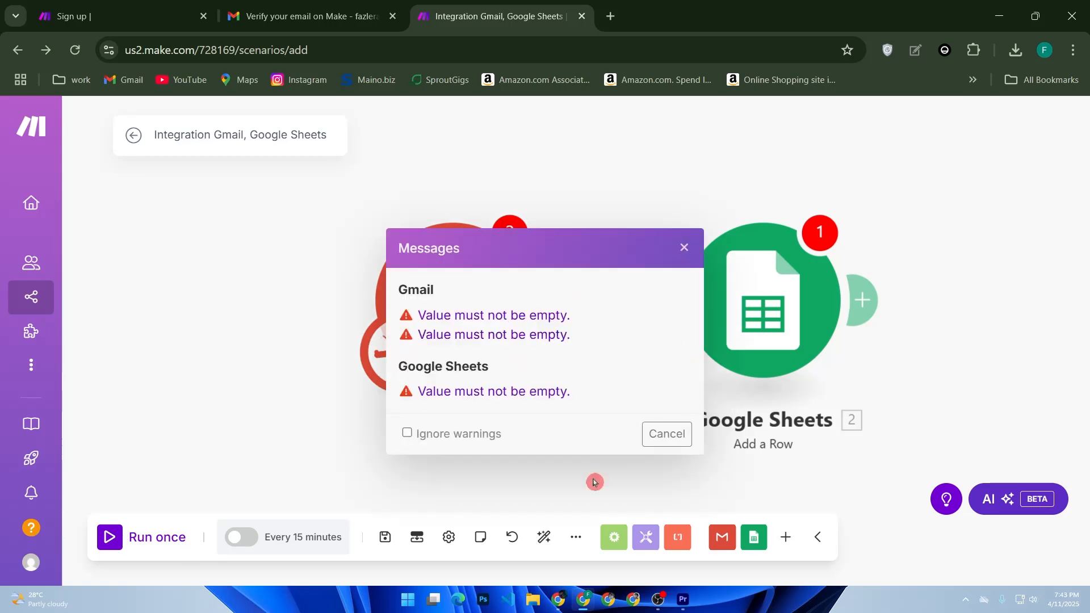
click(685, 254)
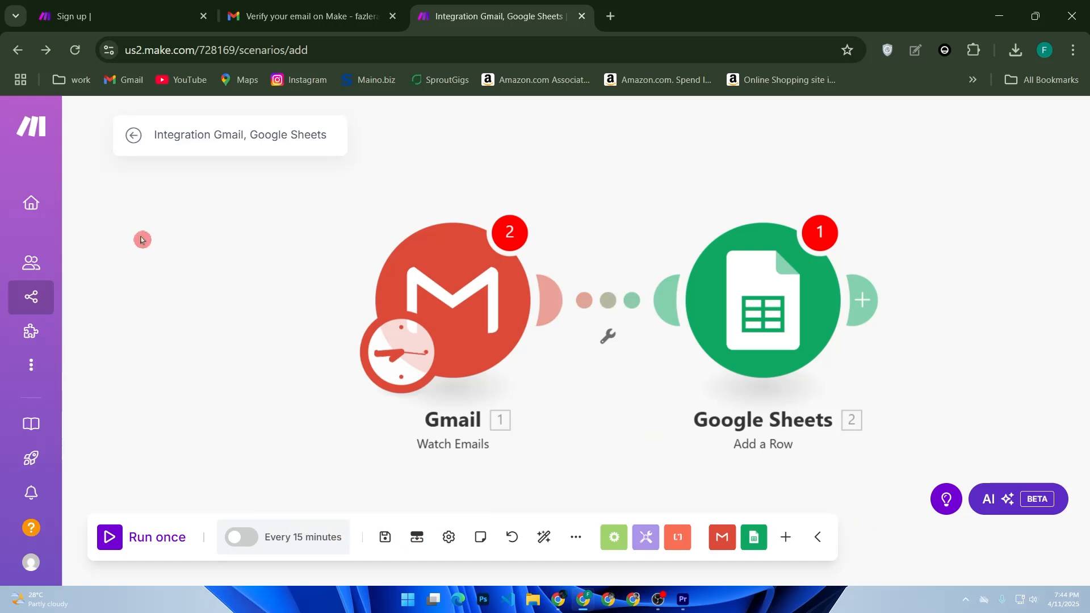
mouse_move(13, 181)
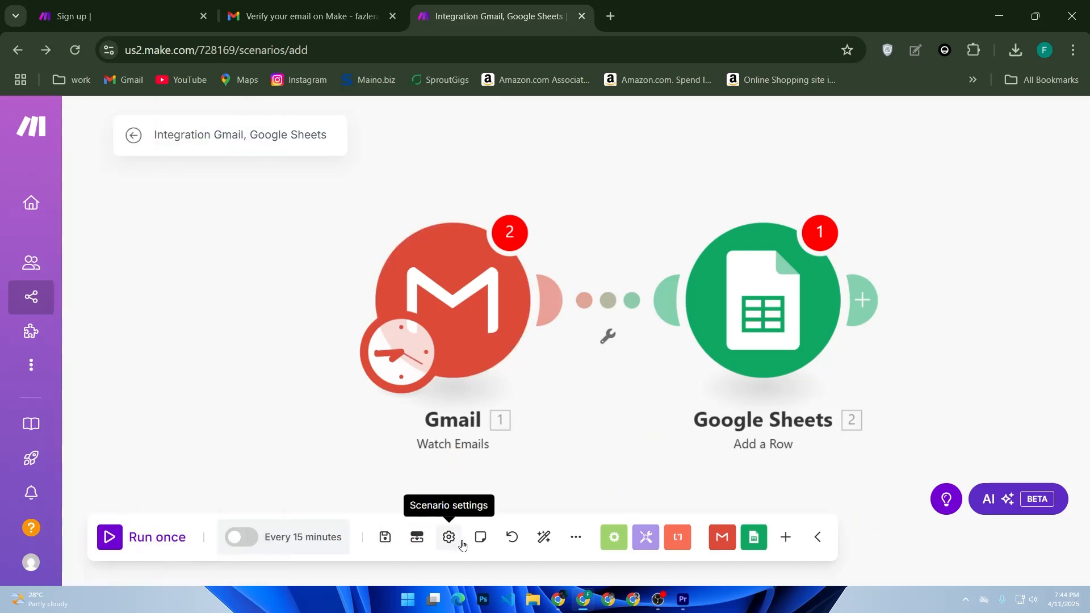
click(584, 546)
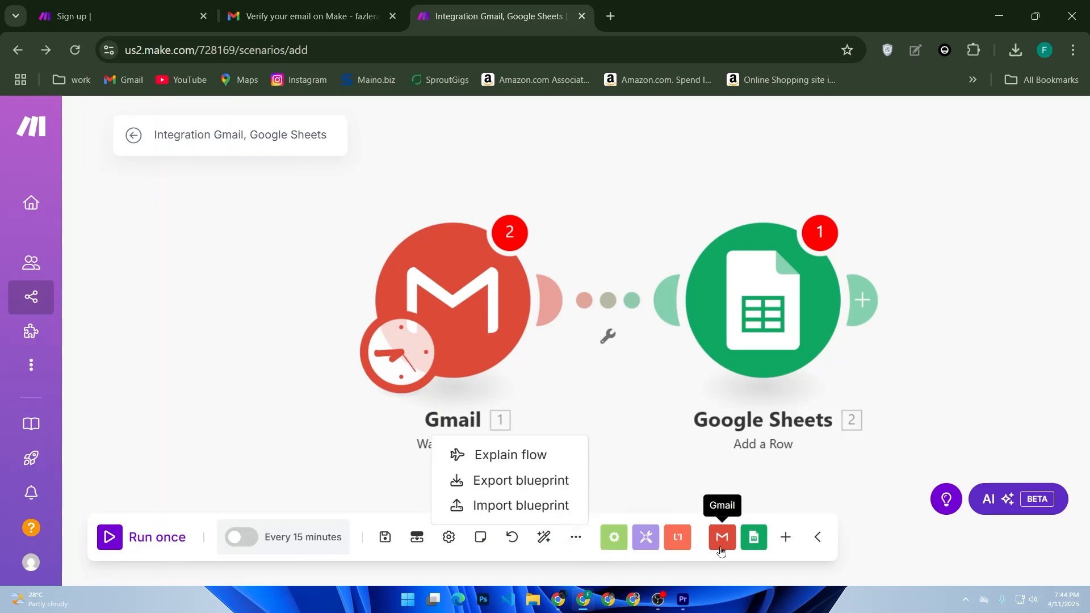
click(783, 551)
click(877, 567)
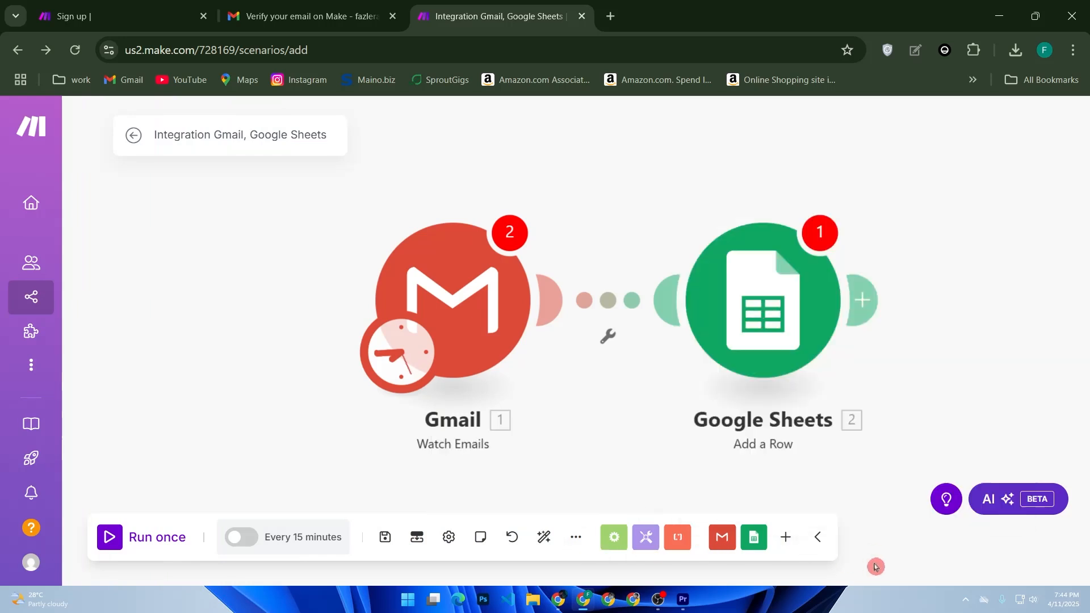
click(383, 460)
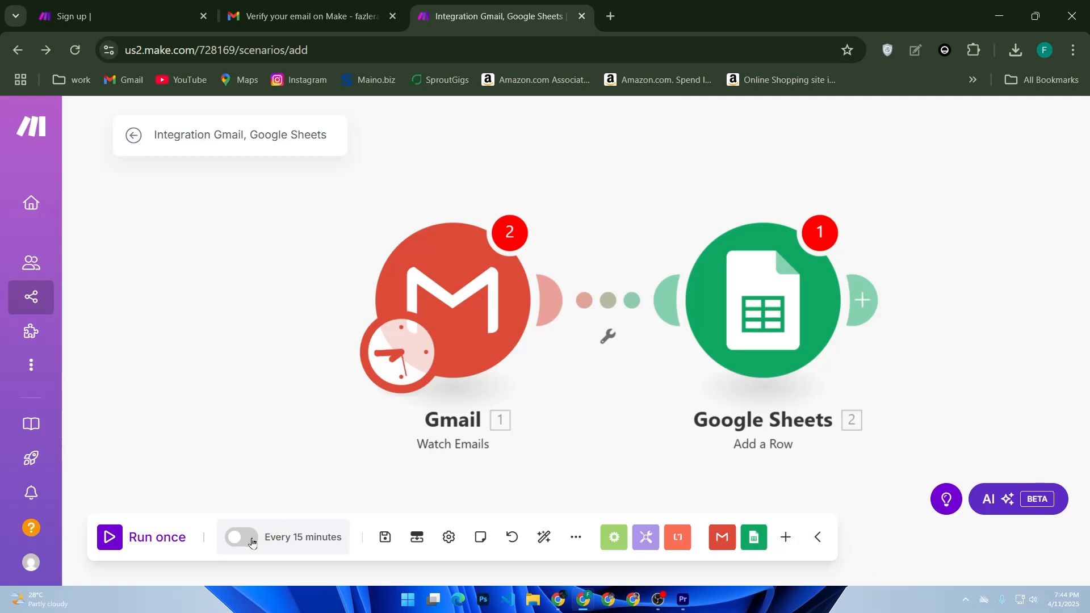